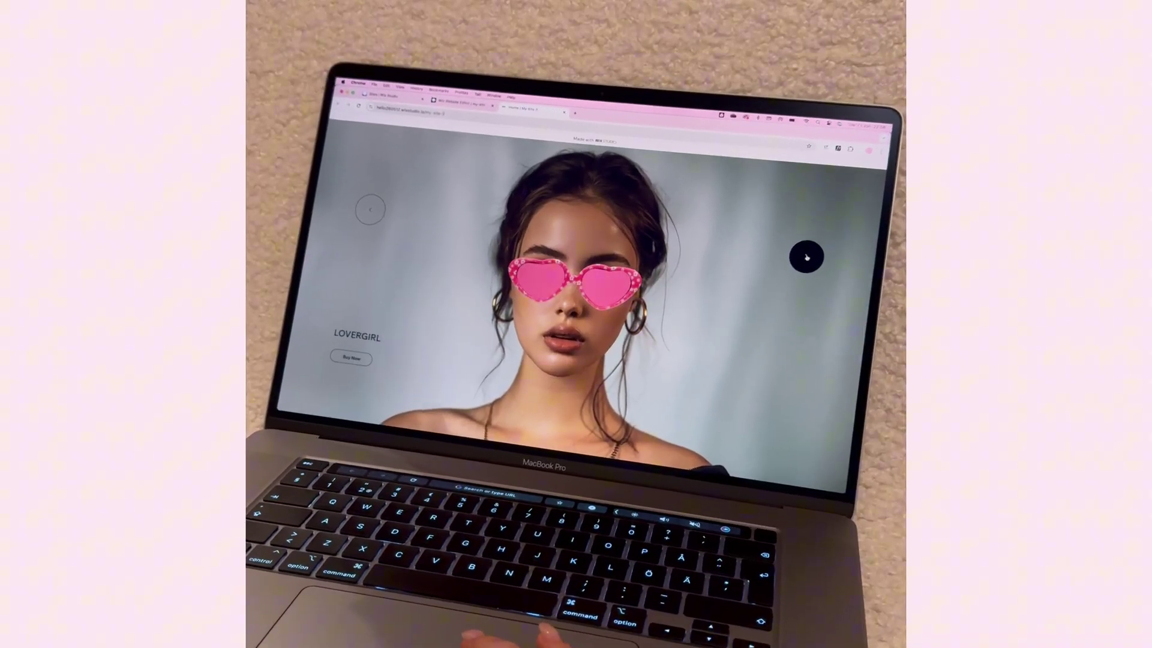
pyautogui.click(807, 256)
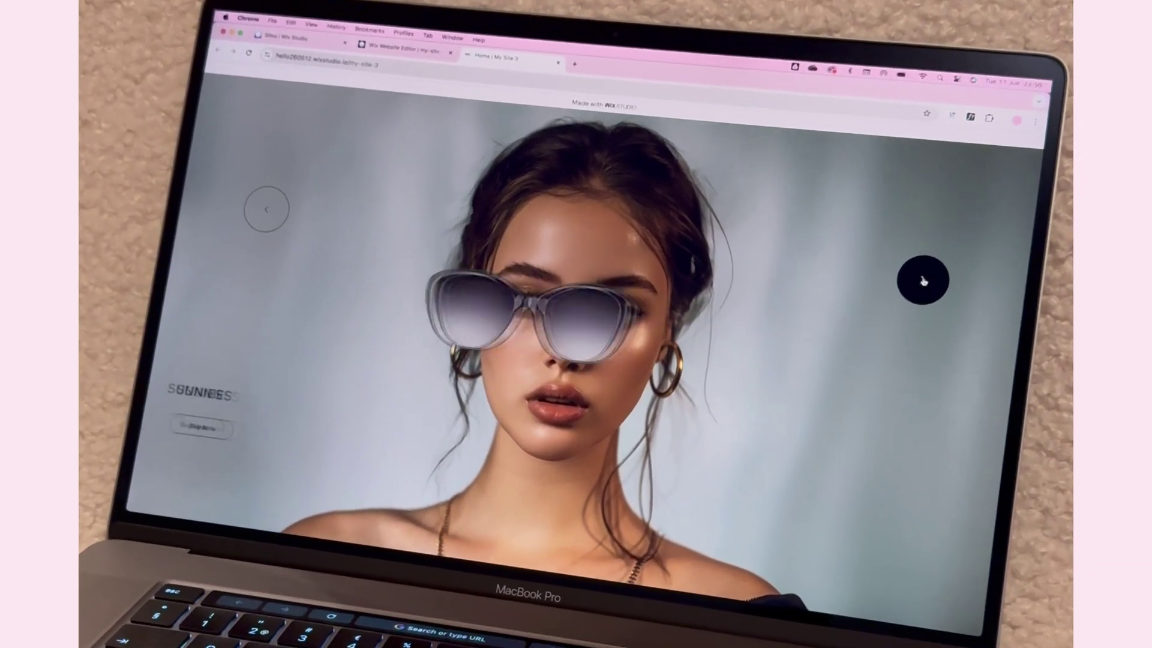
pyautogui.click(923, 280)
pyautogui.click(923, 281)
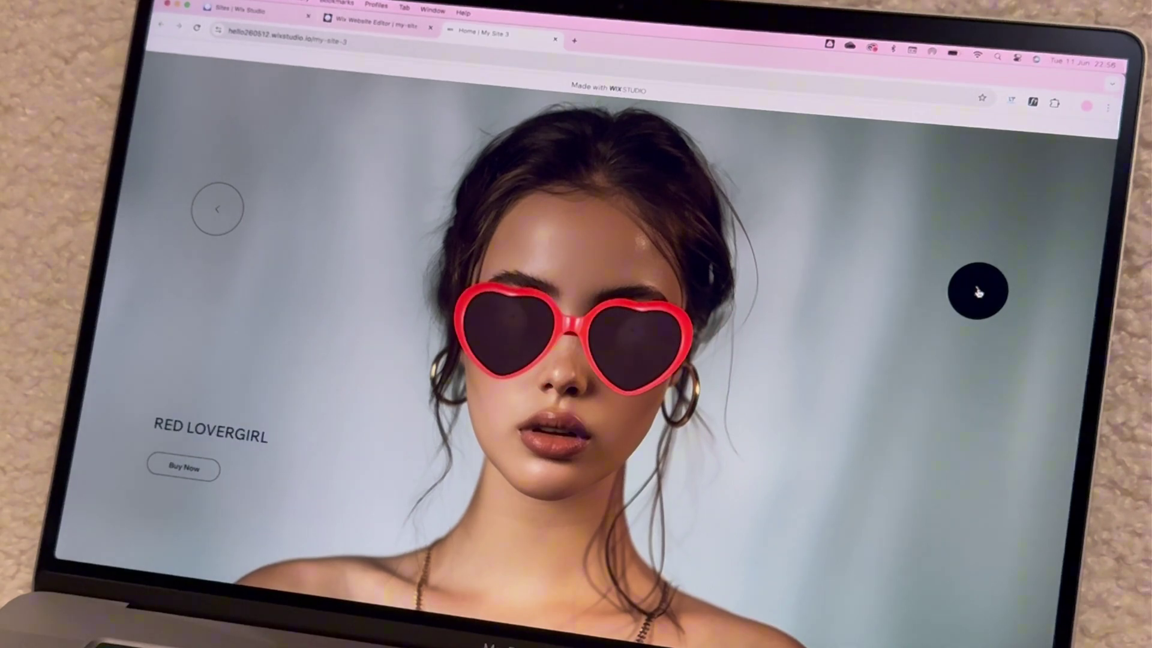
pyautogui.click(979, 291)
pyautogui.click(978, 292)
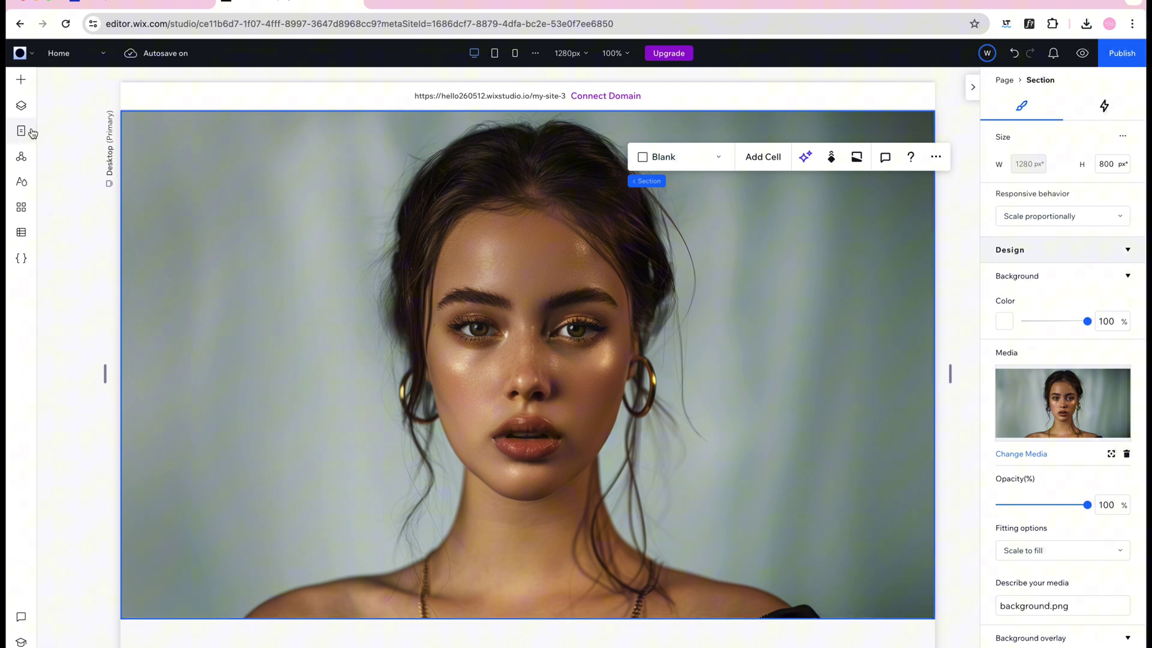
# Step: Add the slideshow repeater with the COMMERCIAL design and stretch it to fill the whole section
pyautogui.click(21, 81)
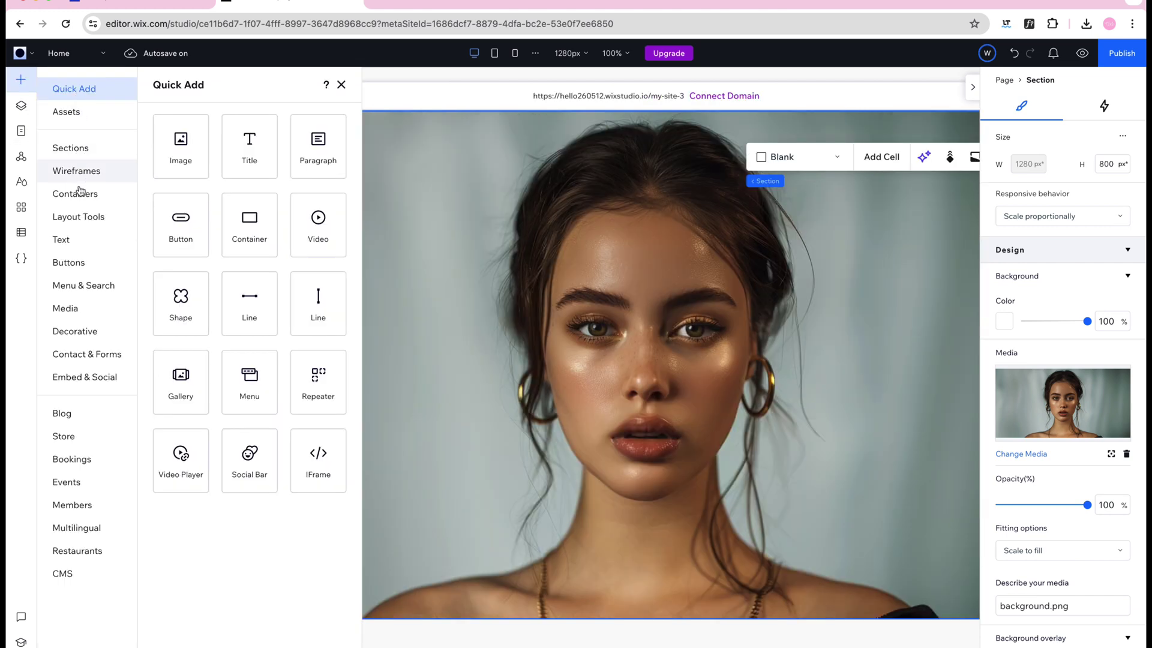
pyautogui.click(82, 218)
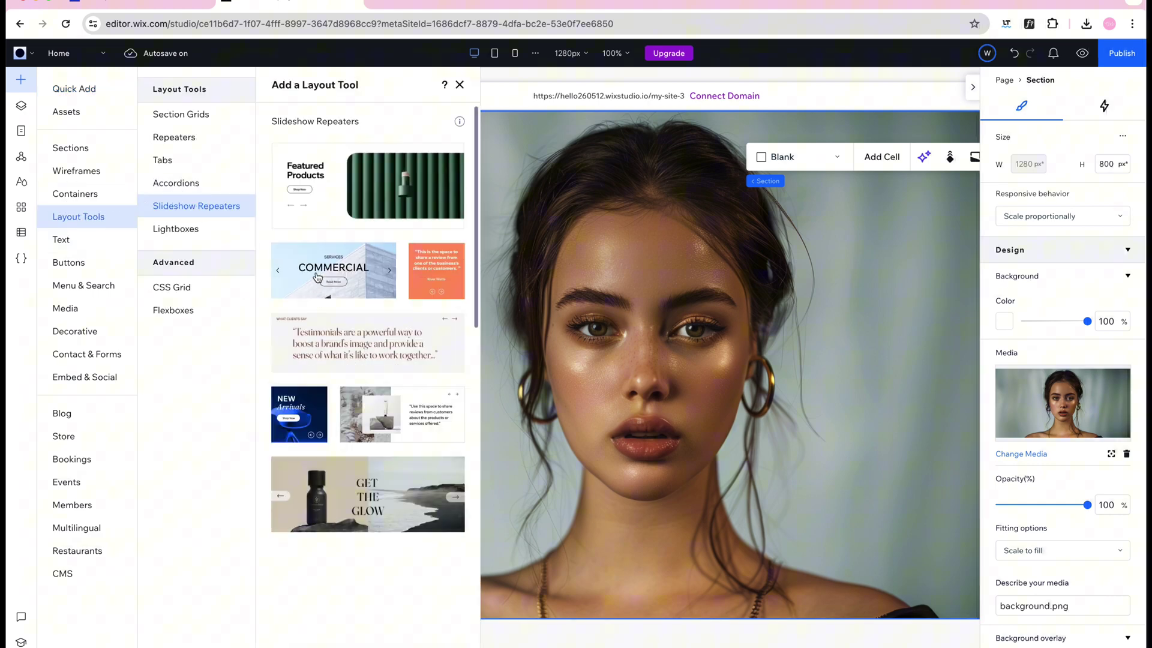
pyautogui.click(74, 90)
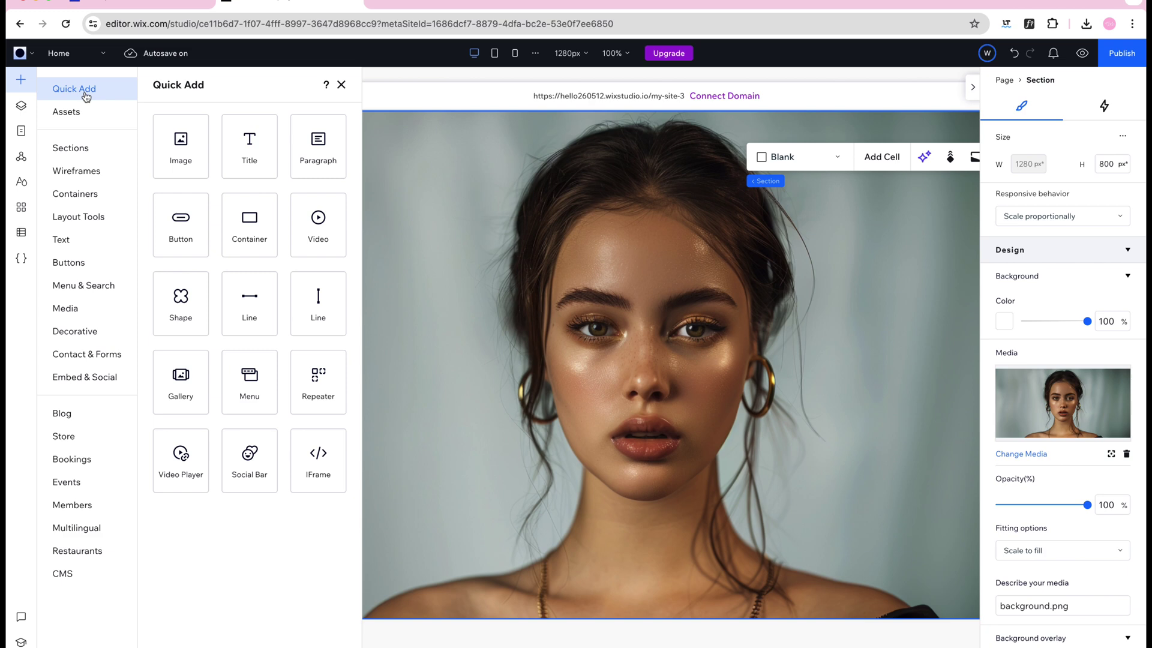
pyautogui.click(84, 219)
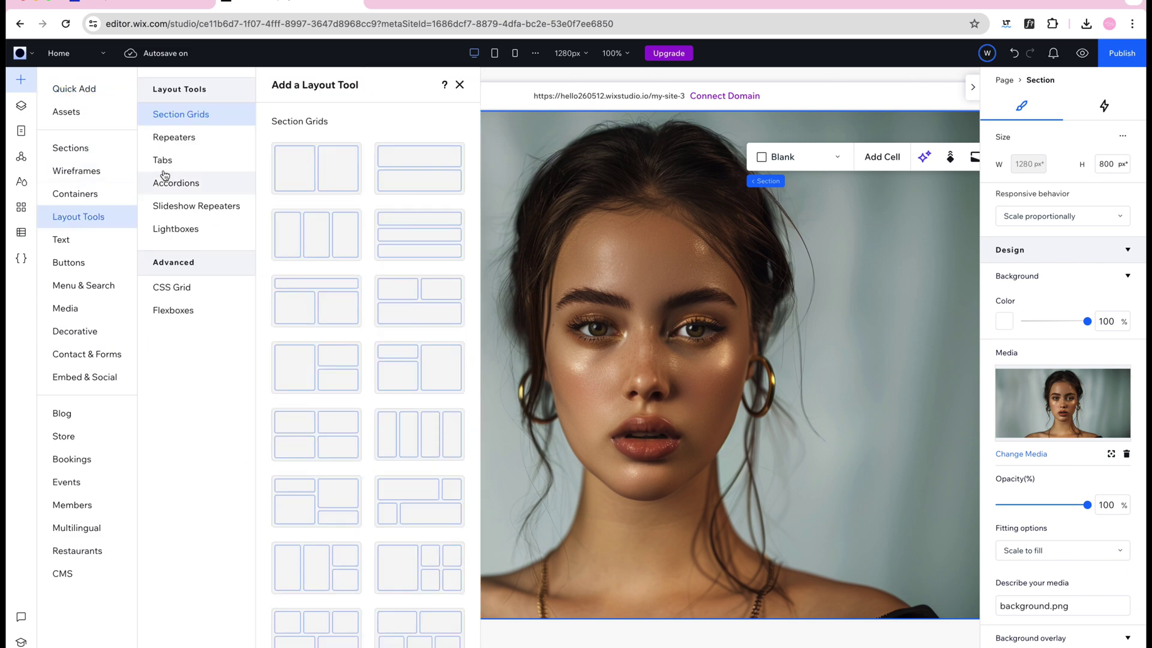
pyautogui.click(197, 206)
pyautogui.click(312, 268)
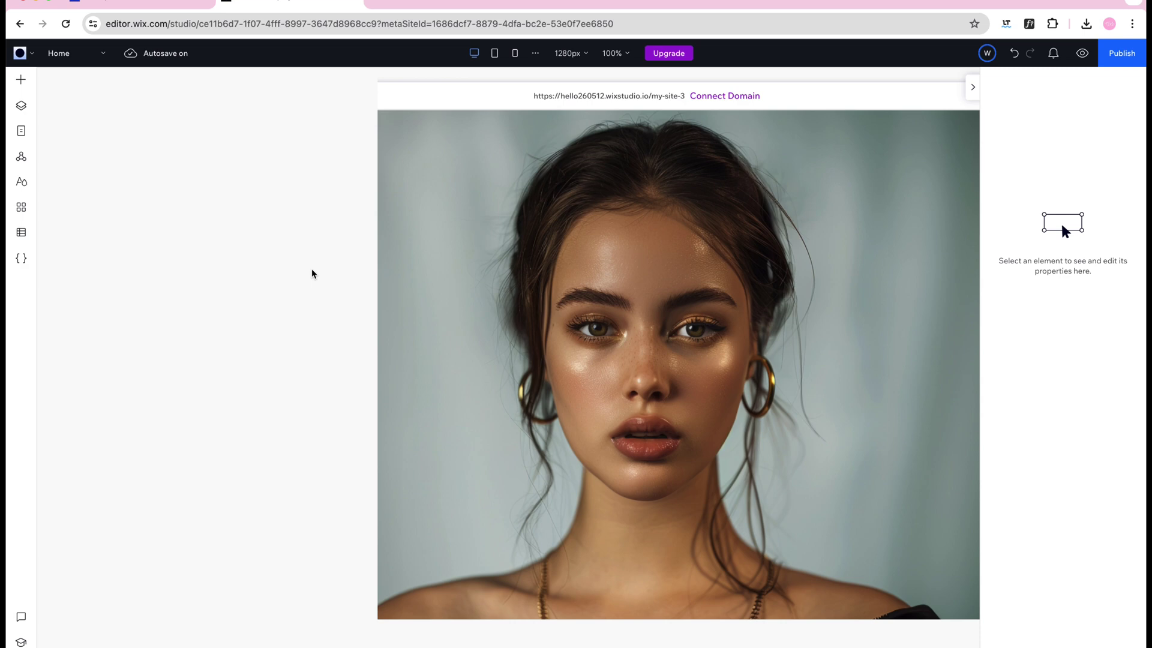
pyautogui.click(795, 279)
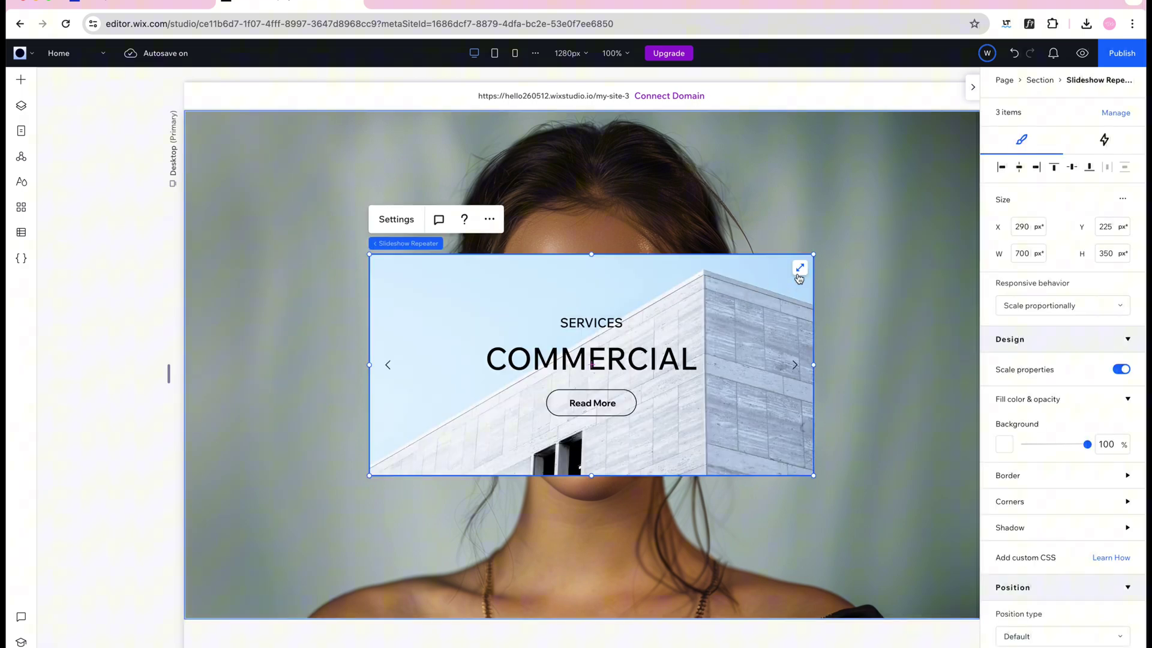
pyautogui.click(801, 269)
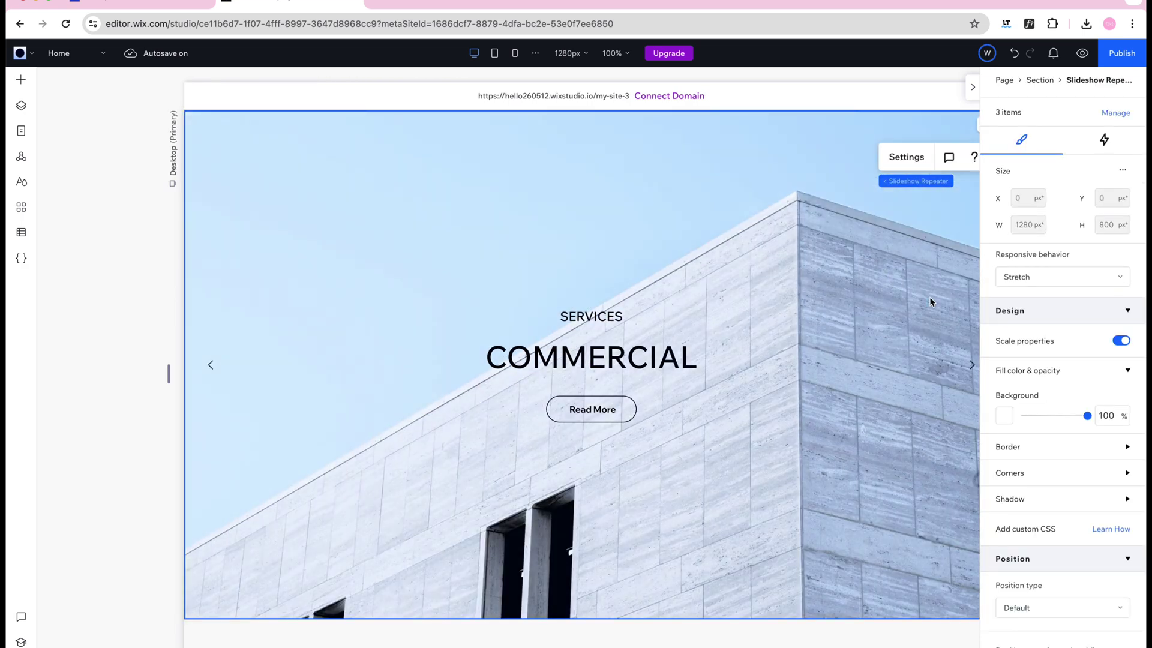
# Step: Remove the building picture from the slideshow and set the repeater's background opacity to 0%
pyautogui.click(844, 286)
pyautogui.click(844, 286)
pyautogui.press('Delete')
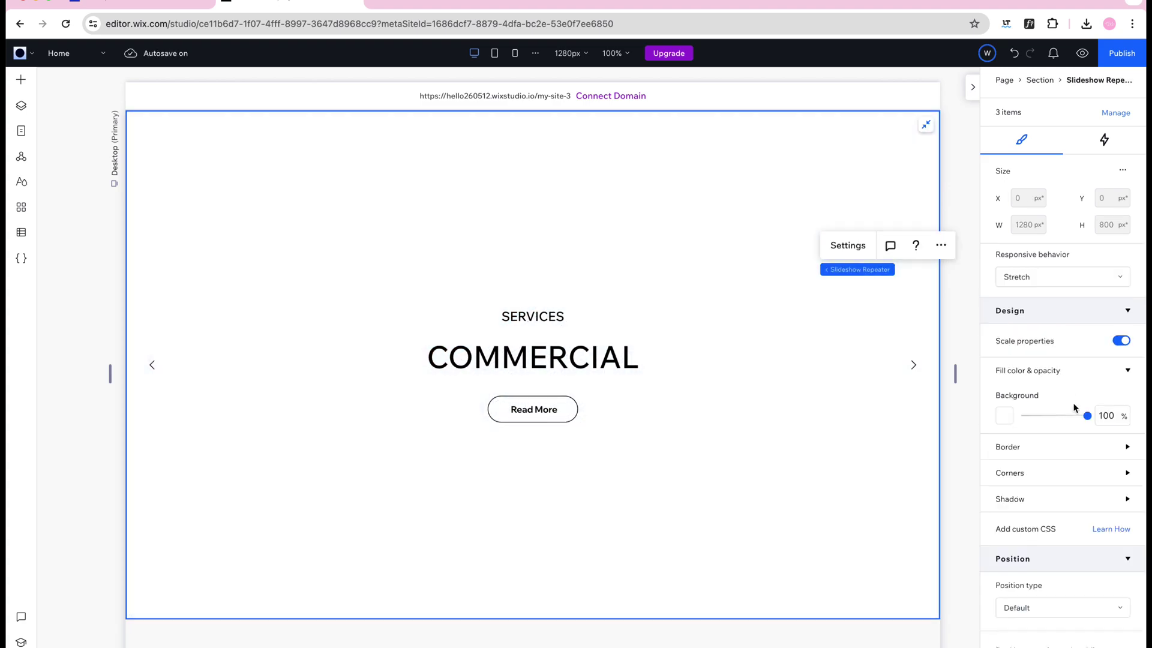
pyautogui.moveTo(1088, 418); pyautogui.dragTo(995, 416)
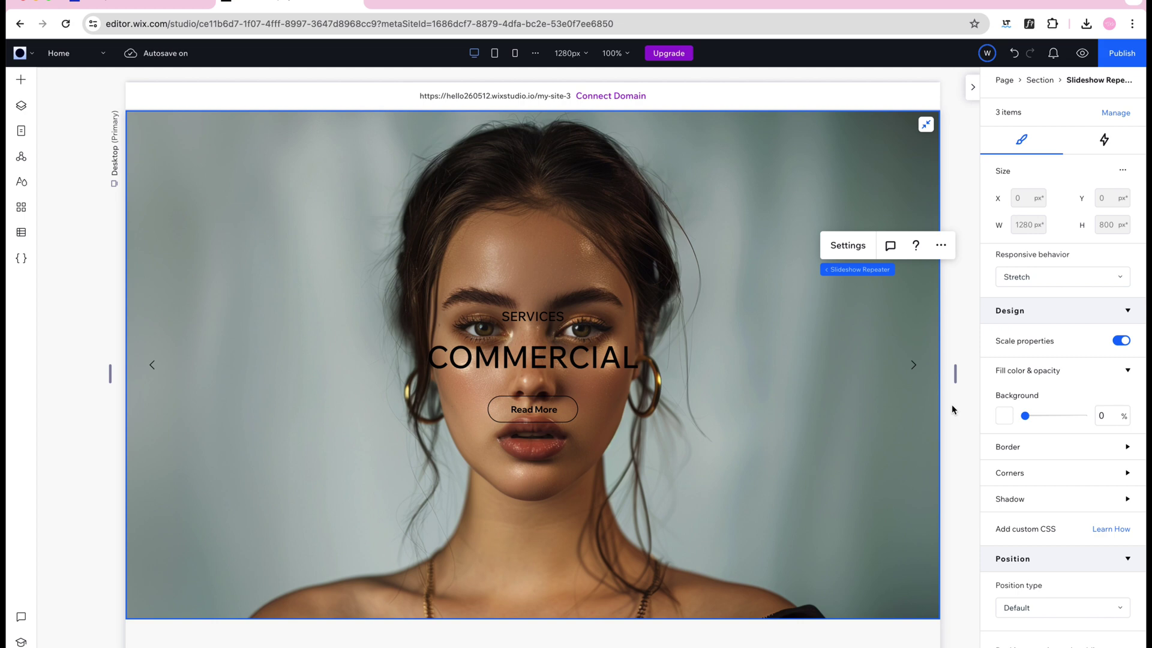
# Step: Move the stack with the slide's texts and button to the lower-left area of the section, at about X 66, Y 491 px
pyautogui.click(529, 332)
pyautogui.click(526, 316)
pyautogui.moveTo(527, 316); pyautogui.dragTo(416, 451)
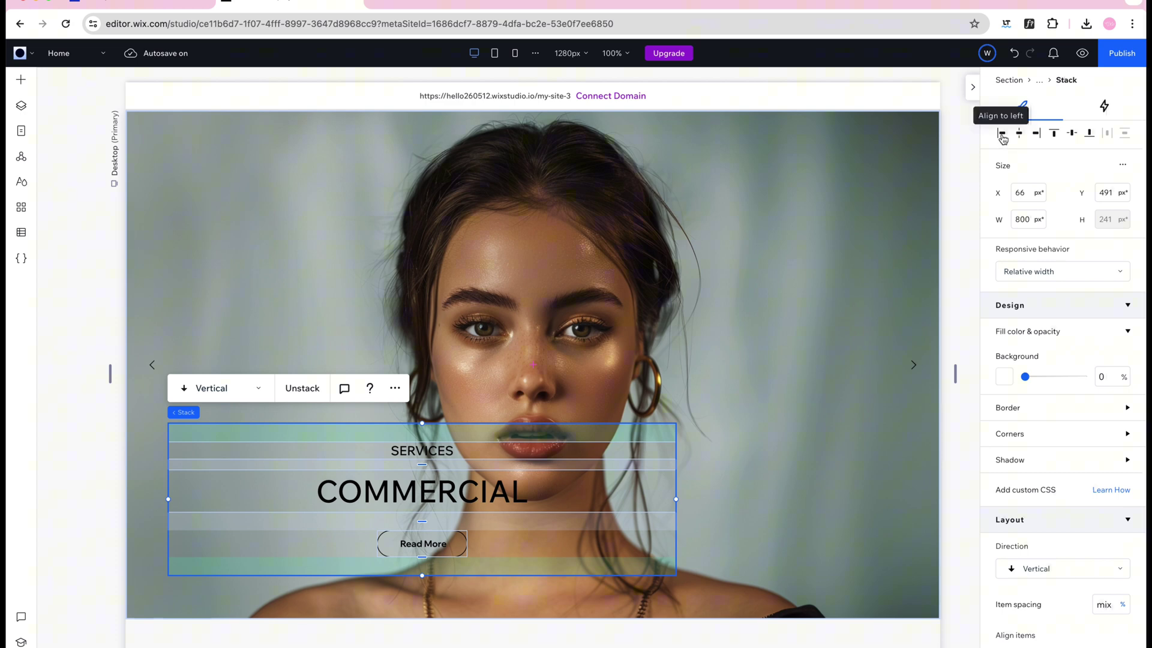
# Step: Left-align the SERVICES text, the COMMERCIAL title and the Read More button inside the stack
pyautogui.scroll(-5, 1074, 612)
pyautogui.click(474, 453)
pyautogui.click(1006, 613)
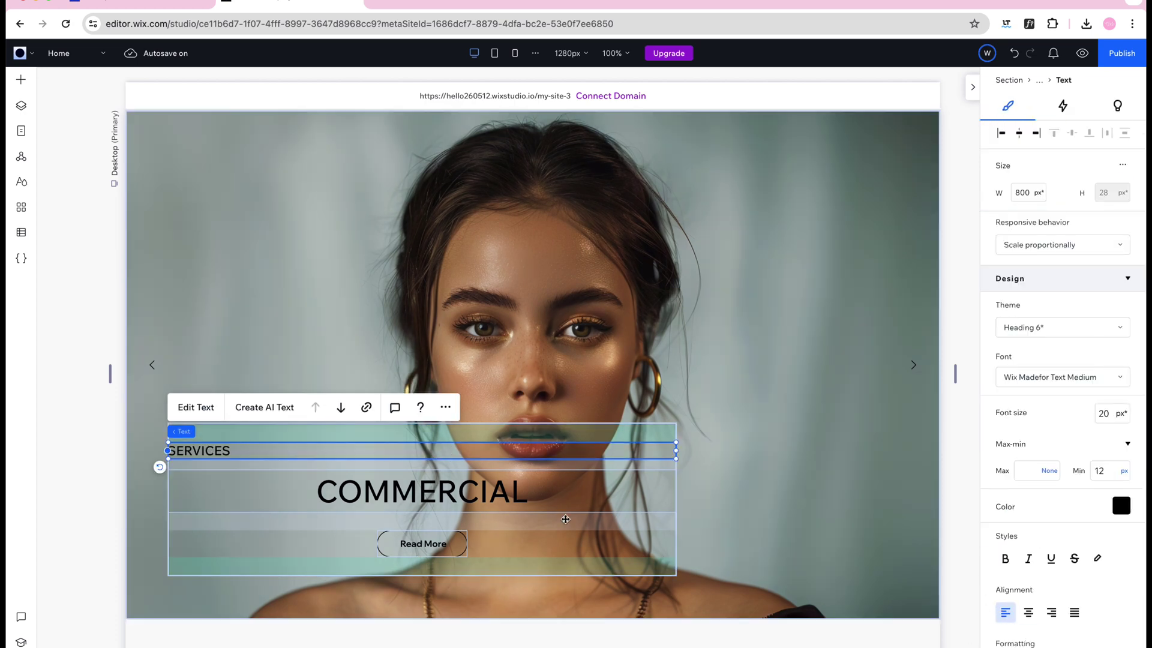
pyautogui.click(558, 493)
pyautogui.click(1006, 613)
pyautogui.click(630, 546)
pyautogui.click(457, 548)
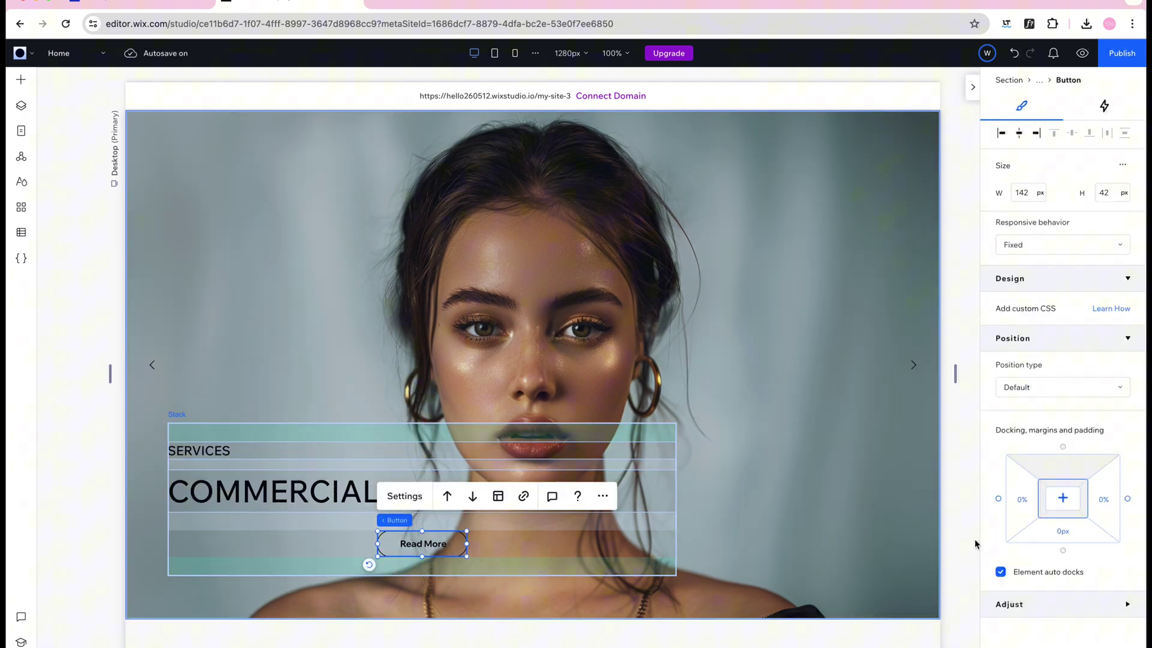
pyautogui.click(1001, 133)
# Step: Unstack the slide's text and button group into separate elements
pyautogui.click(84, 492)
pyautogui.click(292, 500)
pyautogui.click(211, 465)
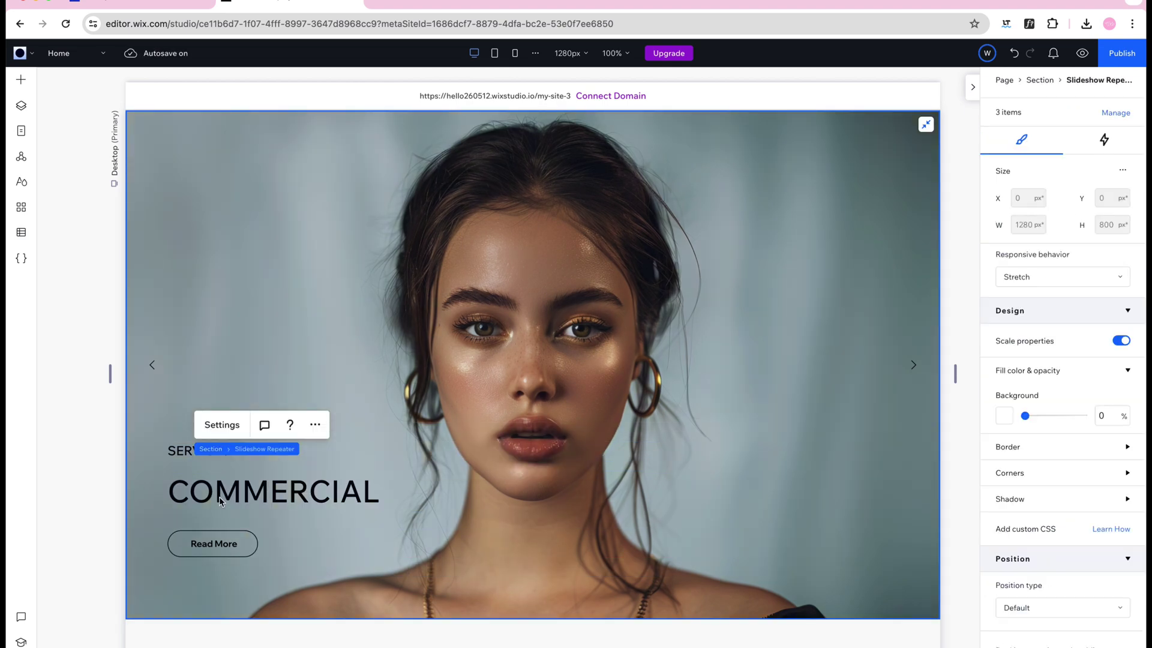
pyautogui.click(306, 465)
pyautogui.click(334, 457)
pyautogui.click(302, 388)
pyautogui.click(323, 502)
pyautogui.click(85, 501)
pyautogui.click(261, 501)
pyautogui.click(214, 489)
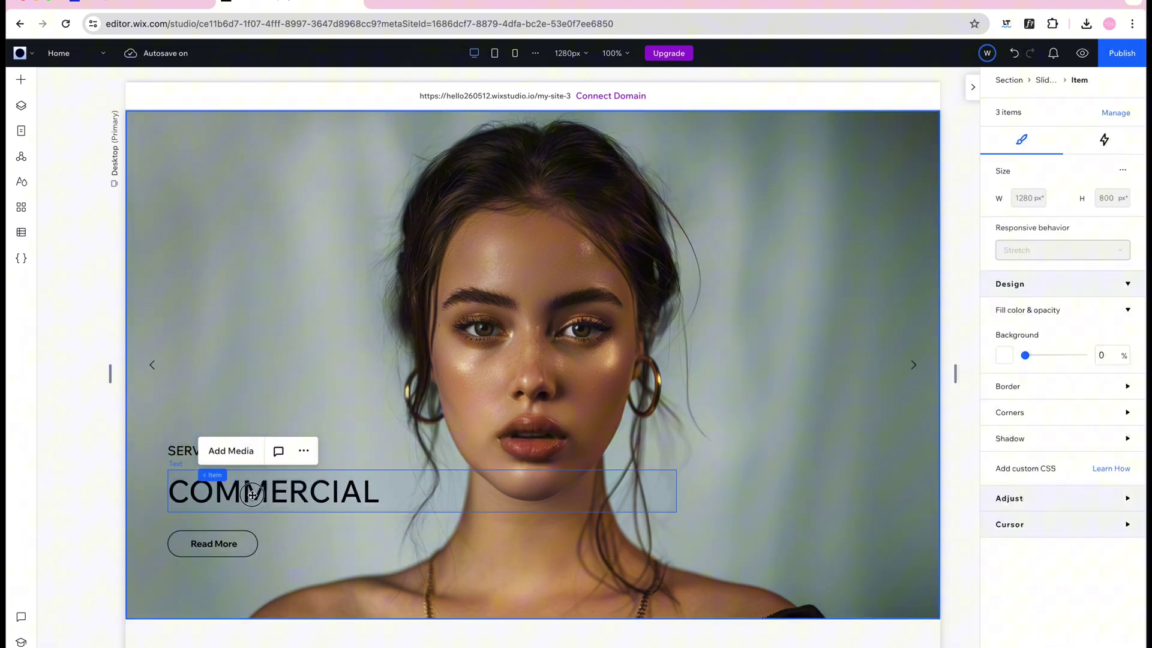
# Step: Delete the COMMERCIAL title and move the SERVICES text down to just above the Read More button
pyautogui.click(253, 499)
pyautogui.press('Delete')
pyautogui.moveTo(231, 451); pyautogui.dragTo(235, 511)
# Step: Change the slide button's label from Read More to Buy Now
pyautogui.click(213, 543)
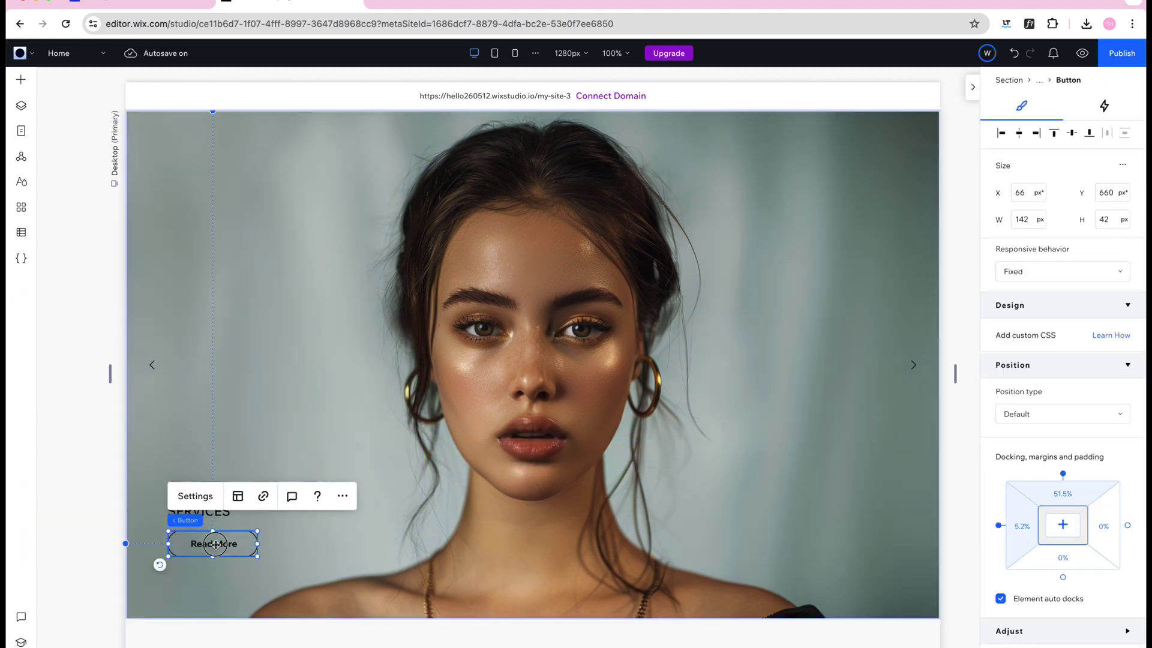
pyautogui.click(342, 496)
pyautogui.click(1015, 480)
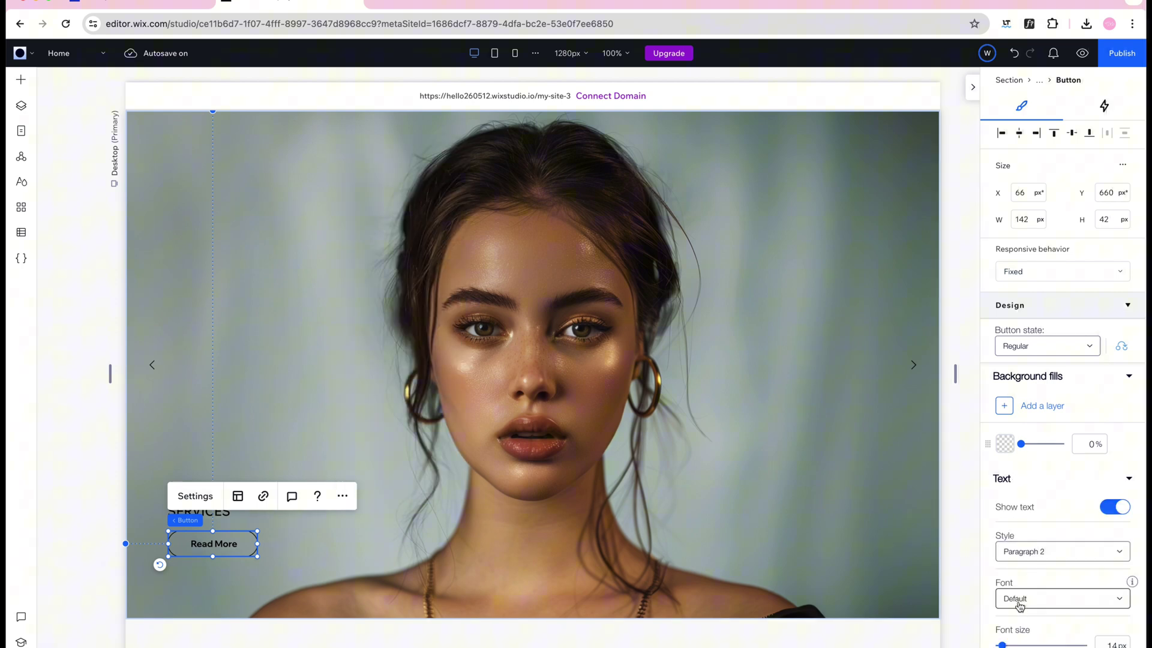
pyautogui.scroll(-10, 1019, 586)
pyautogui.click(222, 496)
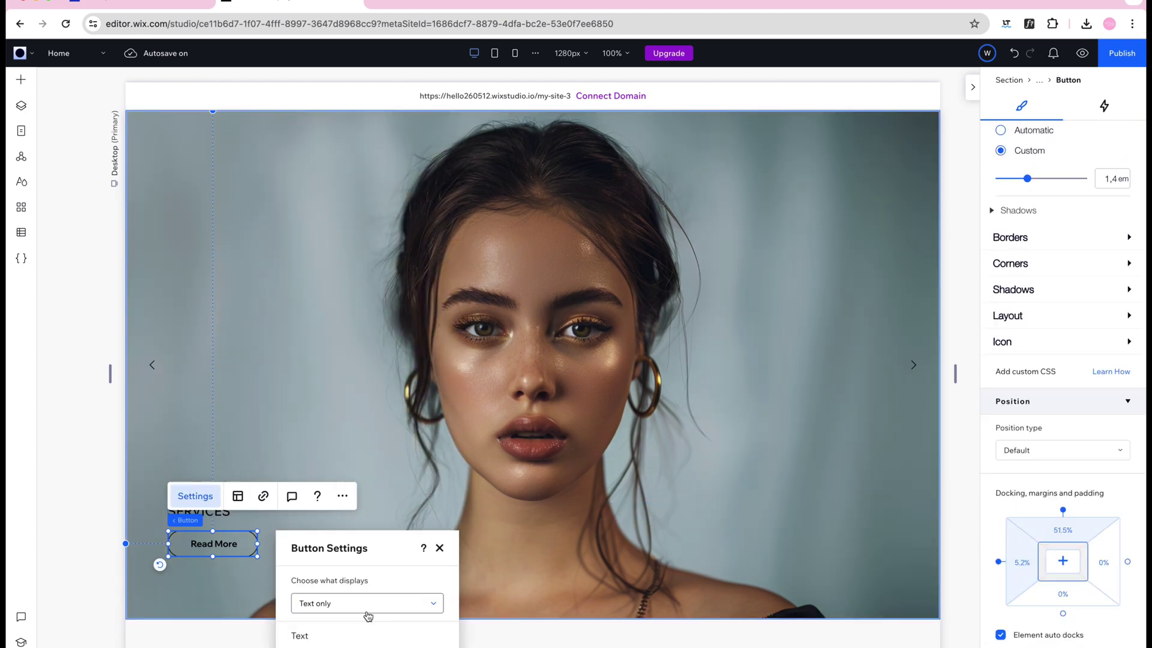
pyautogui.click(106, 575)
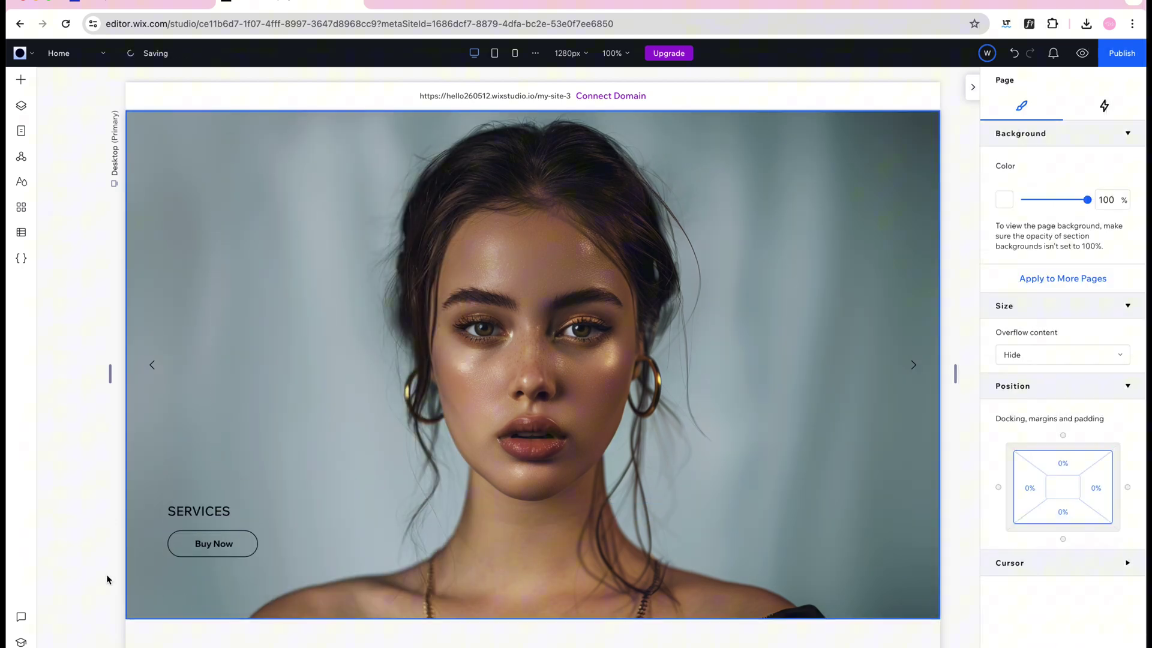
# Step: Replace the SERVICES text above the button with SUNGLASSES
pyautogui.click(213, 511)
pyautogui.click(214, 511)
pyautogui.doubleClick(214, 512)
pyautogui.write('SUNGLASSES')
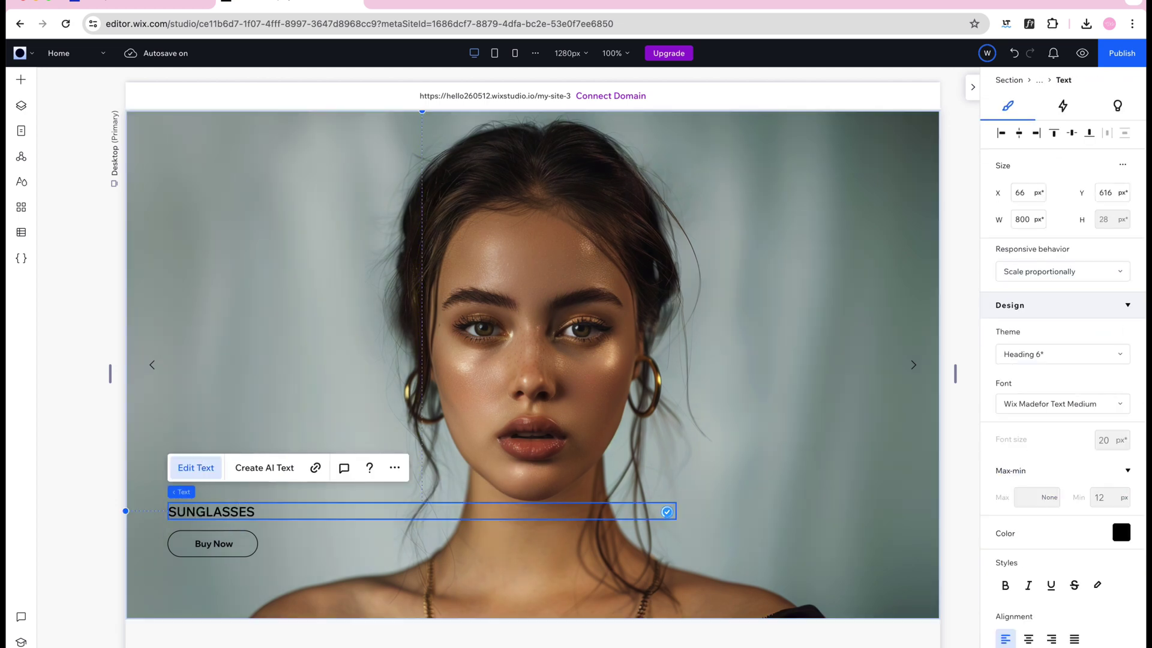
pyautogui.click(87, 563)
pyautogui.click(366, 421)
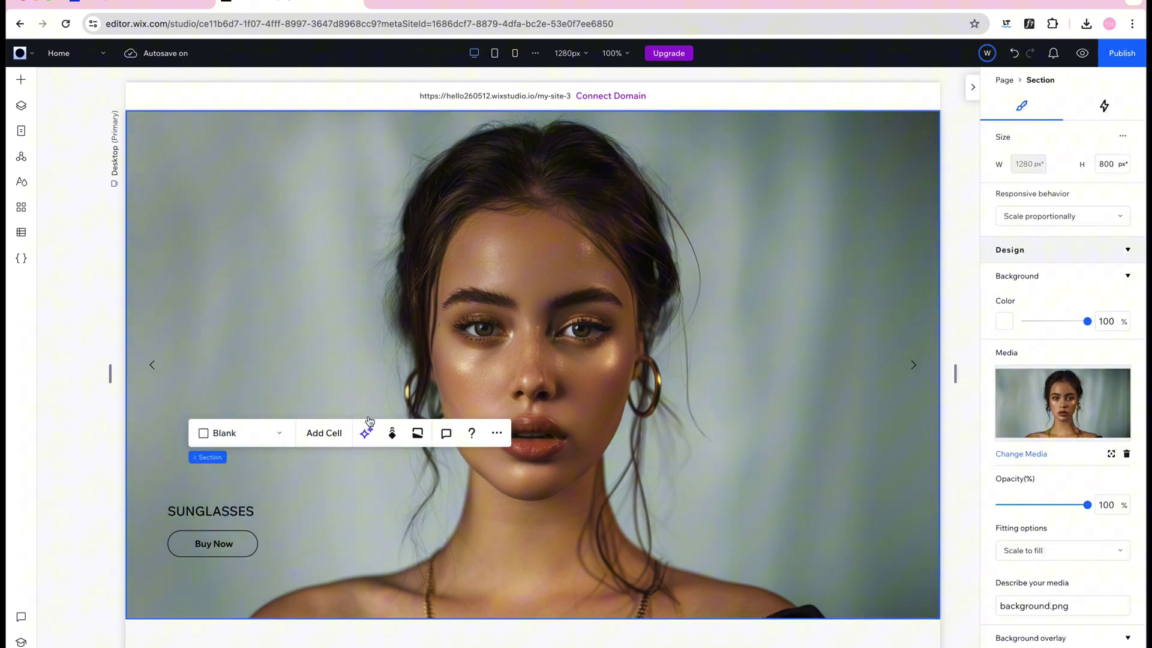
# Step: Add an image element over the woman's face and replace its picture with the site file 1.png
pyautogui.click(21, 81)
pyautogui.click(77, 91)
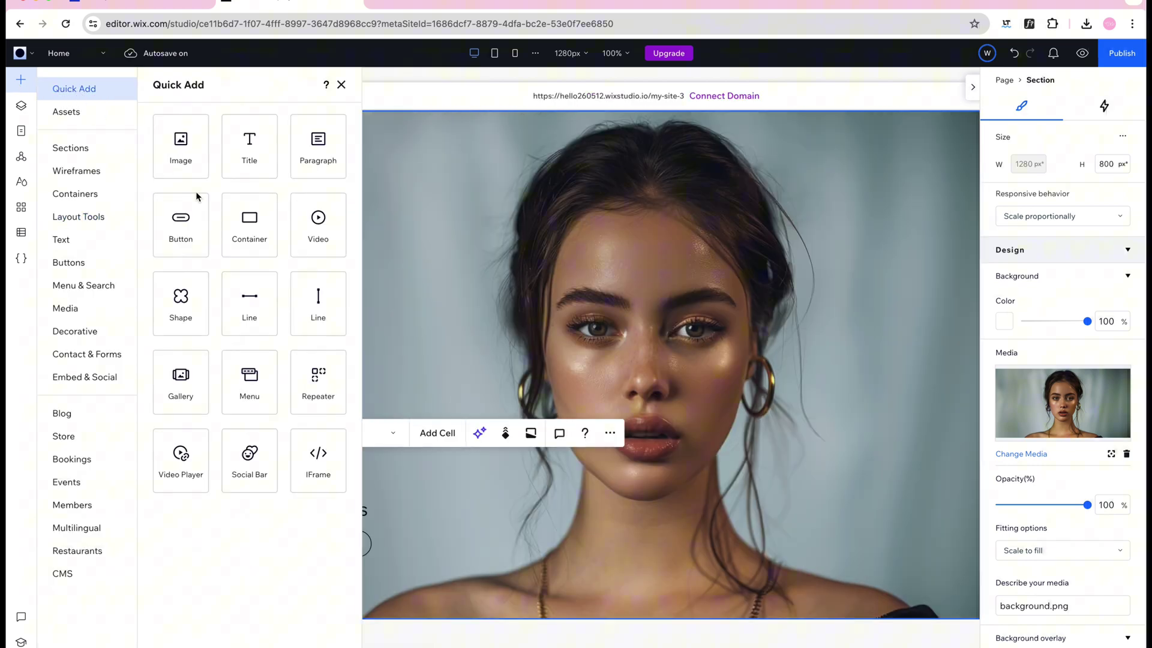
pyautogui.moveTo(178, 147); pyautogui.dragTo(176, 144)
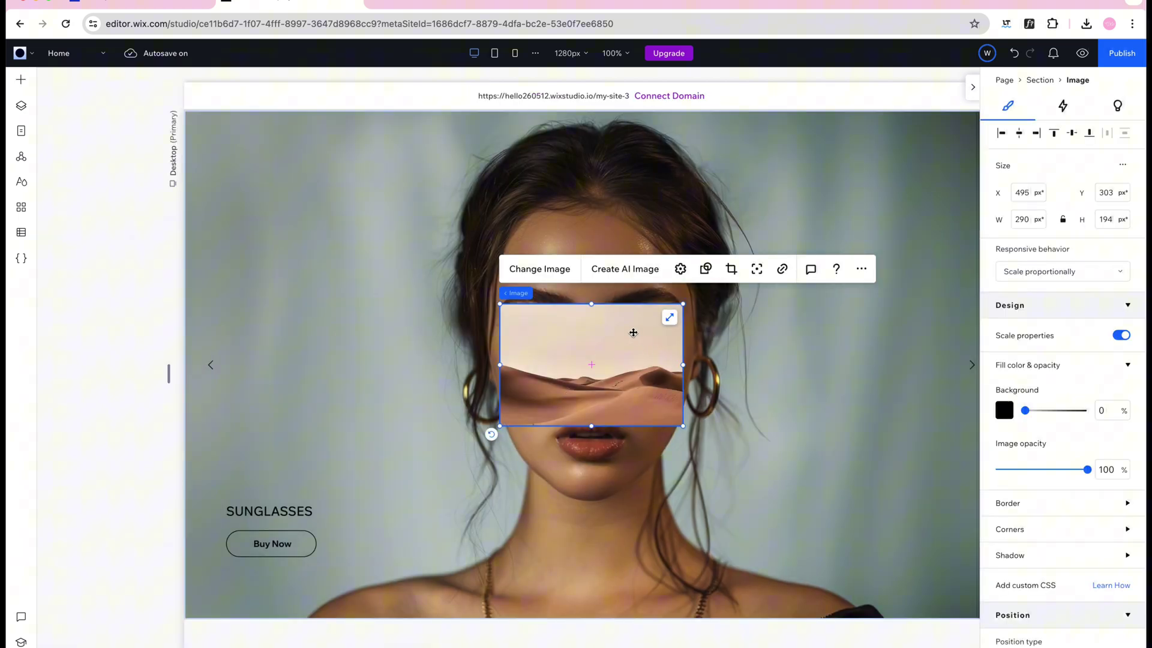
pyautogui.click(542, 271)
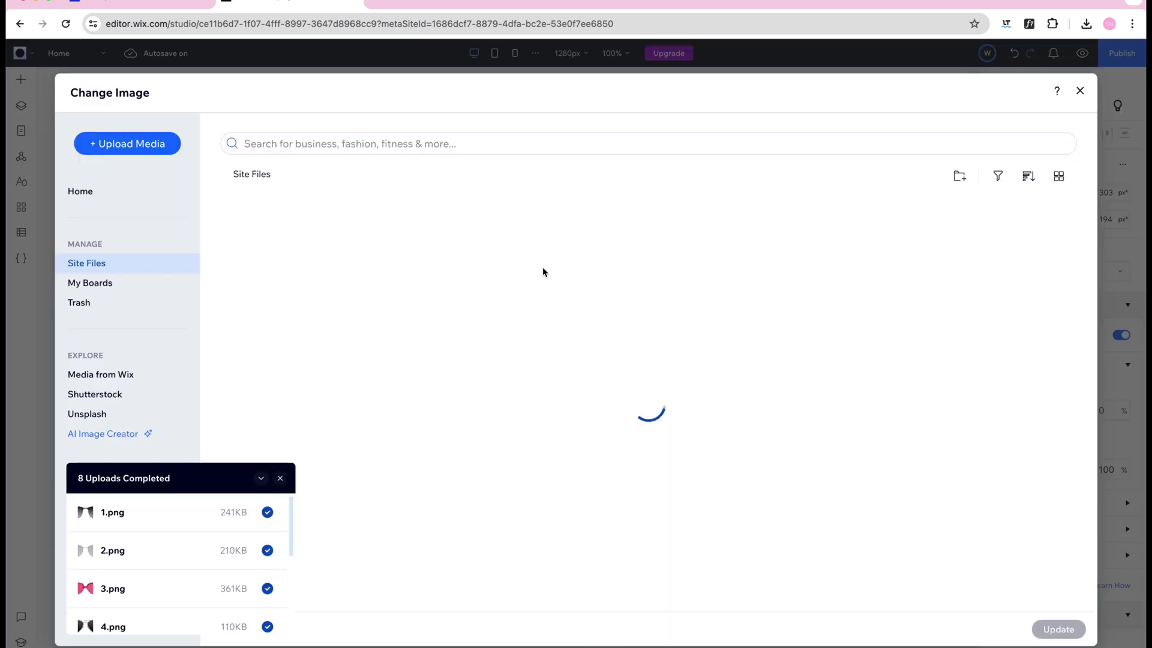
pyautogui.click(381, 264)
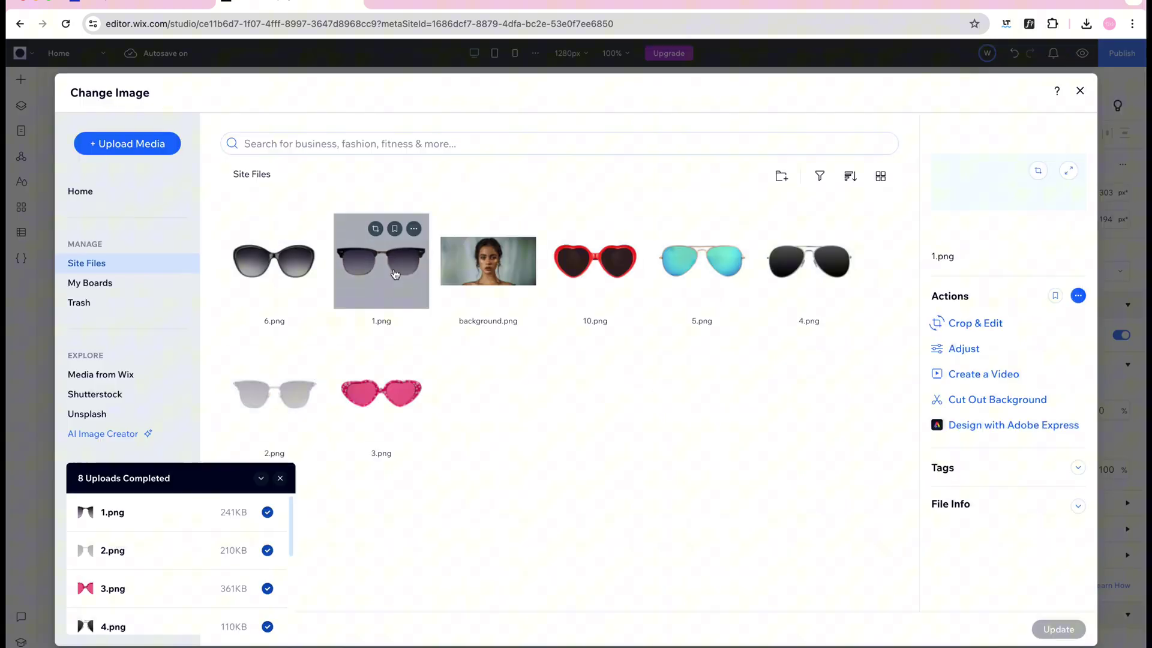
pyautogui.click(1058, 629)
# Step: Set the sunglasses image's width to 700 px and its height to 250 px
pyautogui.click(1025, 219)
pyautogui.write('700')
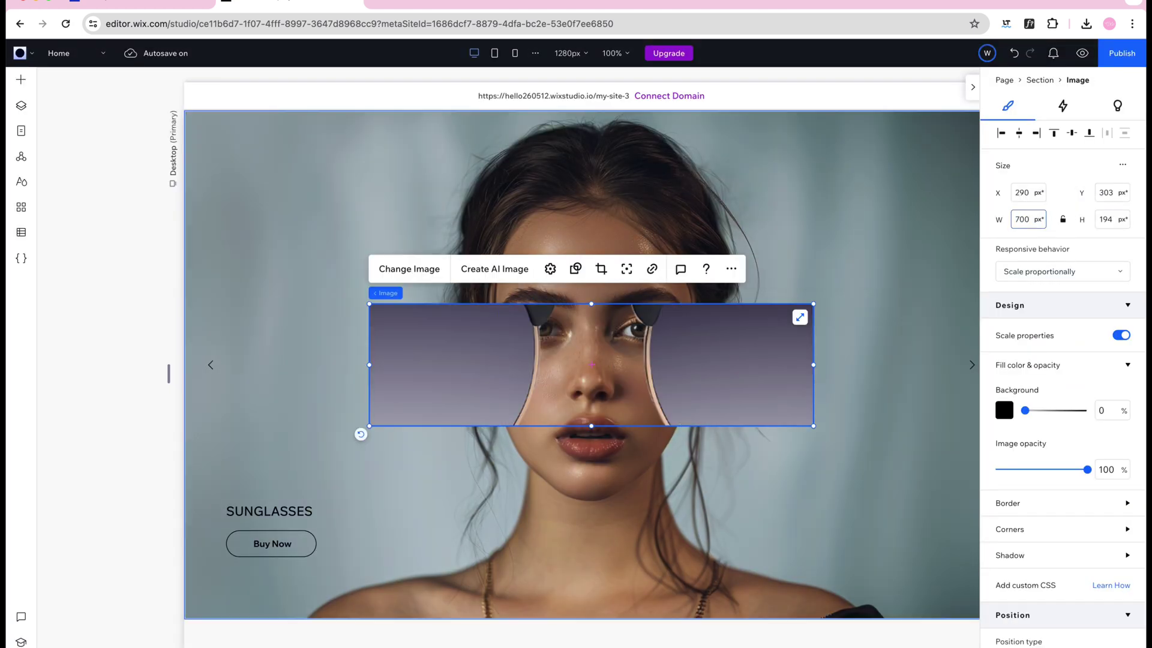
pyautogui.press('Tab')
pyautogui.write('250')
pyautogui.press('Return')
# Step: Scale the sunglasses image down to about 387 by 138 px and place it over the woman's eyes
pyautogui.moveTo(814, 286); pyautogui.dragTo(662, 340)
pyautogui.moveTo(595, 386); pyautogui.dragTo(683, 335)
pyautogui.moveTo(748, 289); pyautogui.dragTo(715, 301)
pyautogui.moveTo(652, 343); pyautogui.dragTo(654, 341)
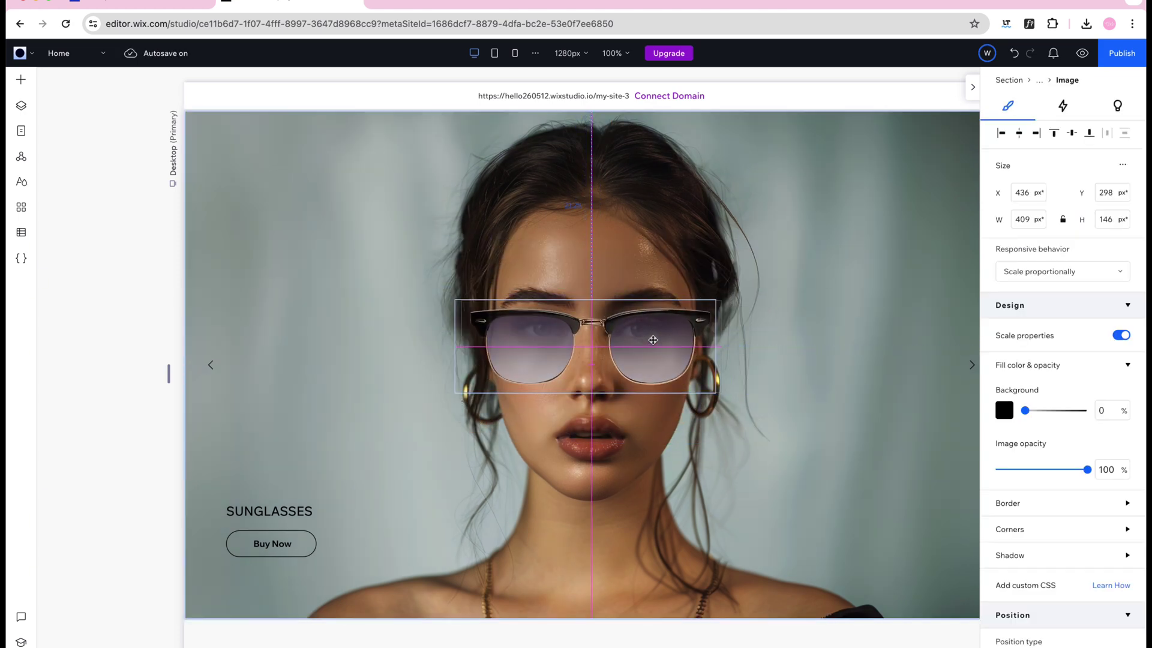
pyautogui.click(804, 351)
pyautogui.click(576, 373)
pyautogui.moveTo(432, 392); pyautogui.dragTo(445, 389)
pyautogui.moveTo(514, 359); pyautogui.dragTo(507, 358)
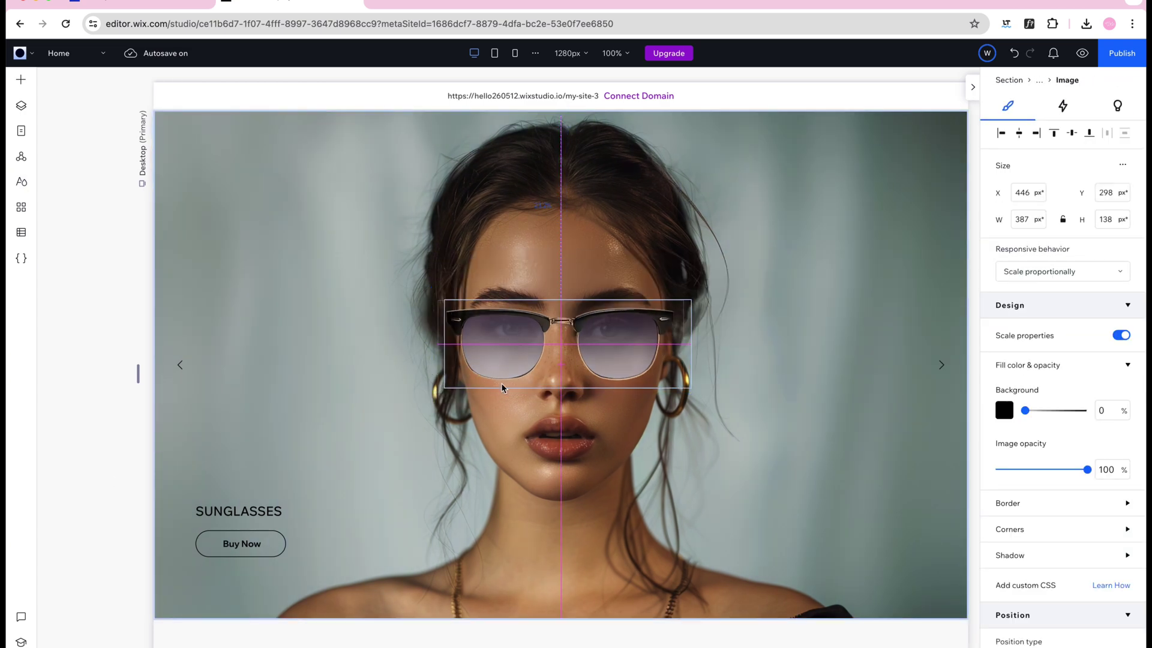
pyautogui.click(96, 464)
# Step: Open the slideshow repeater's item list and look through its slides, ending on the second one
pyautogui.hscroll(1, 854, 184)
pyautogui.click(855, 187)
pyautogui.click(901, 181)
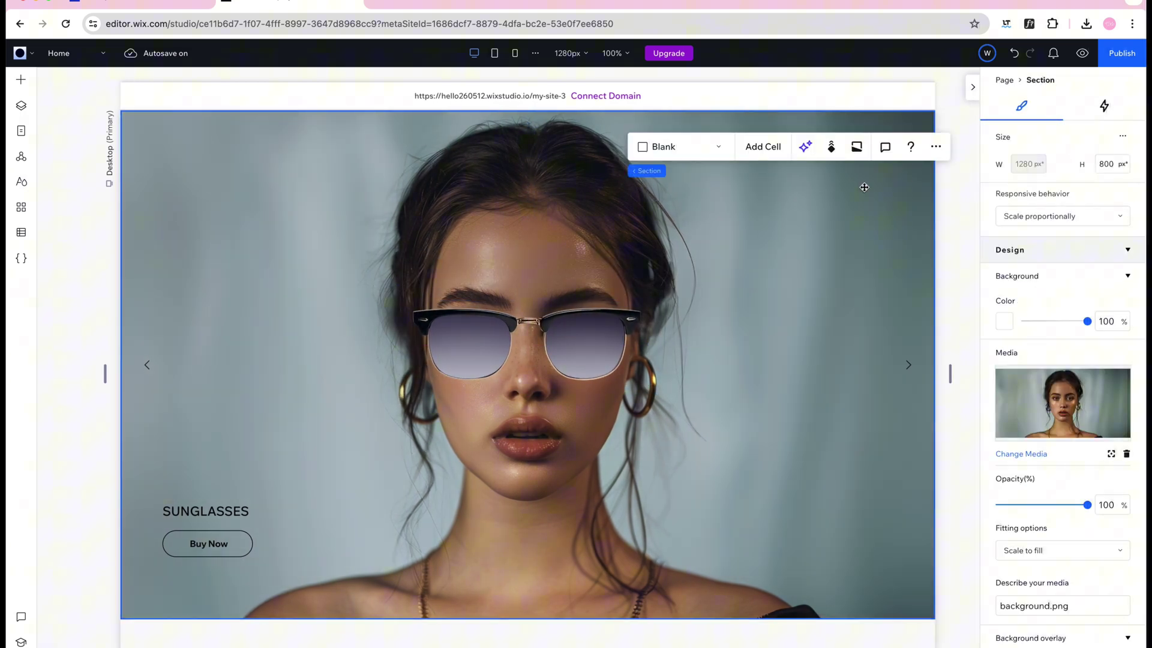
pyautogui.click(1108, 111)
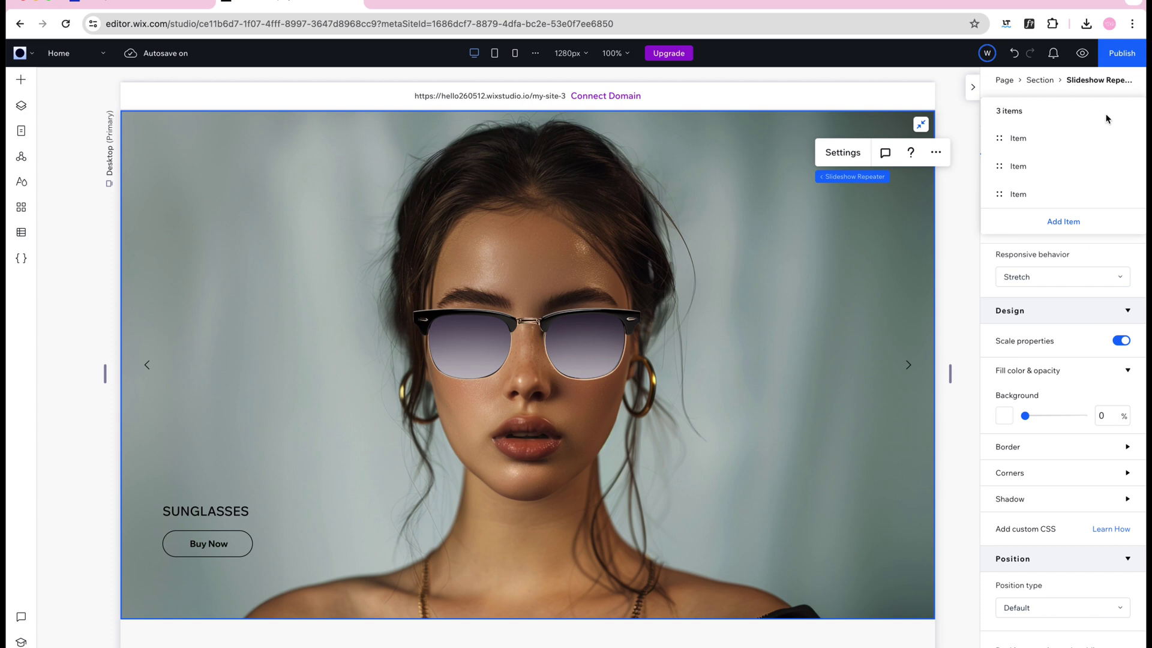
pyautogui.click(1050, 166)
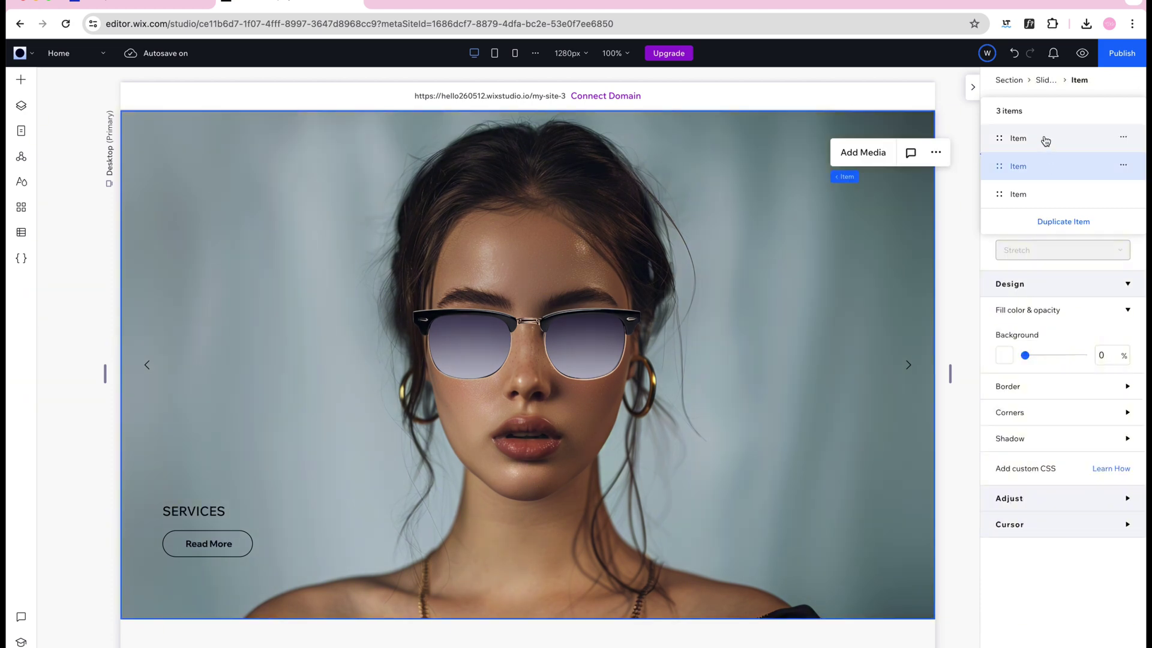
pyautogui.click(1043, 140)
pyautogui.click(1033, 192)
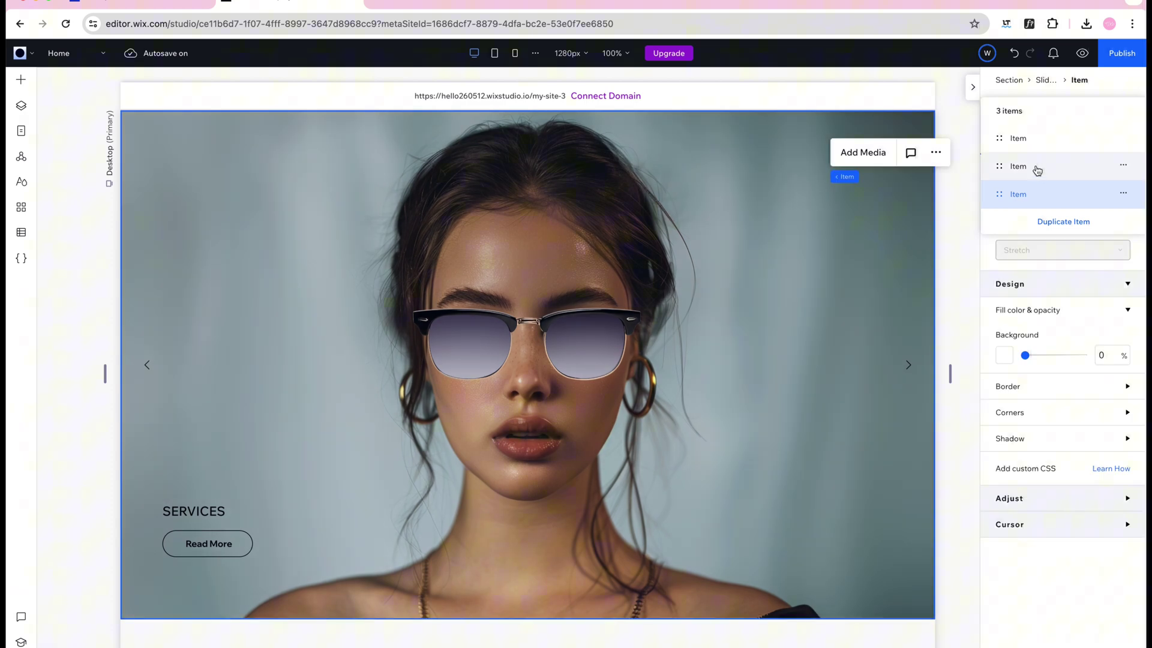
pyautogui.click(1037, 167)
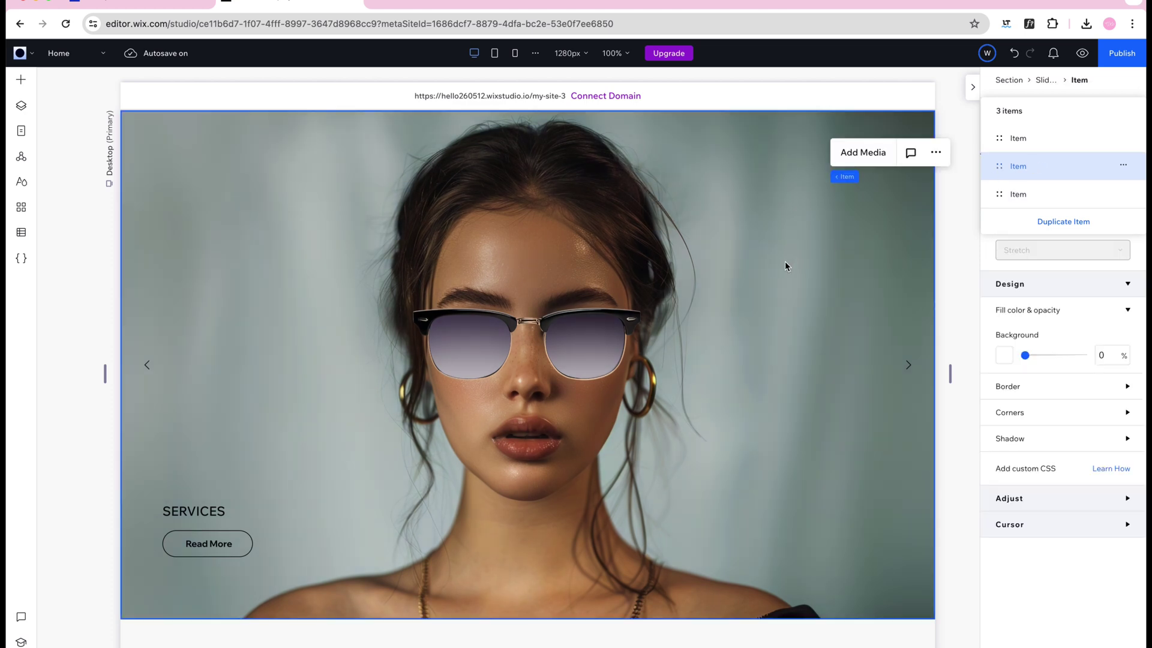
# Step: Replace the second slide's sunglasses image with the site file 3.png and change its title to LOVERGIRL
pyautogui.click(589, 350)
pyautogui.click(581, 336)
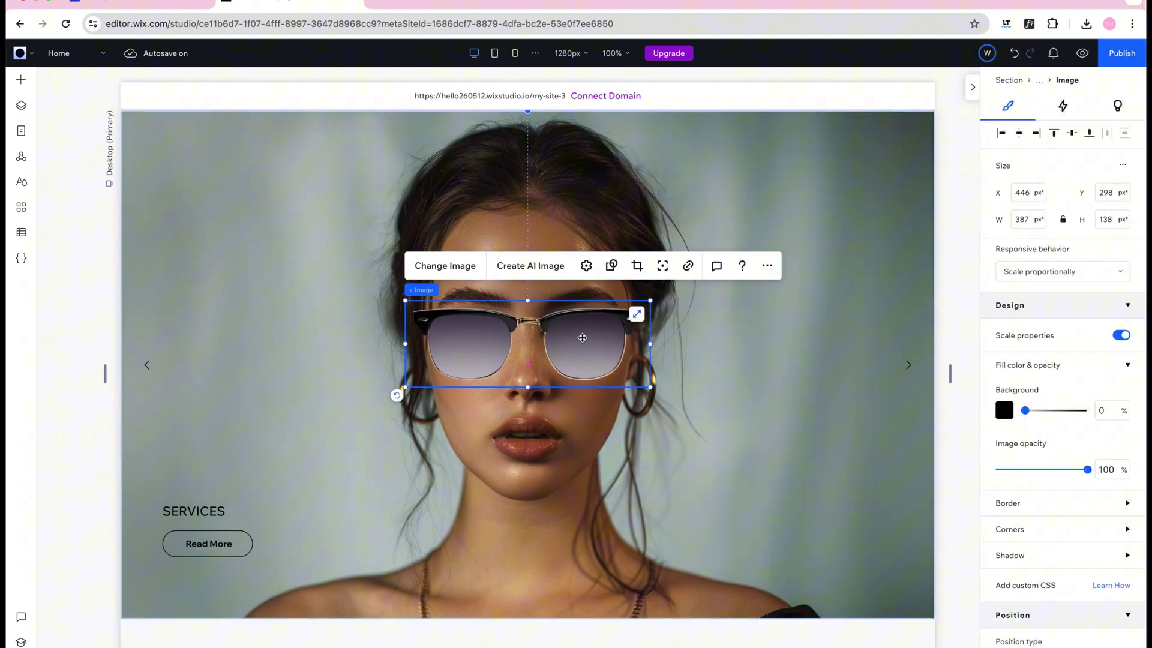
pyautogui.click(425, 267)
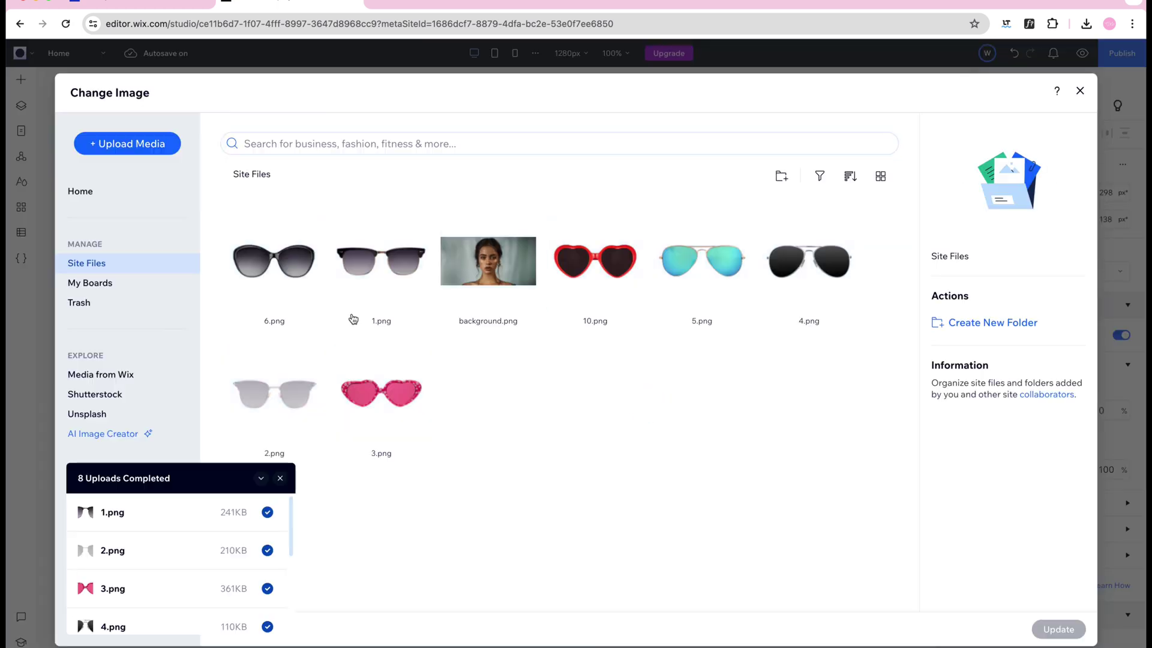
pyautogui.moveTo(385, 402)
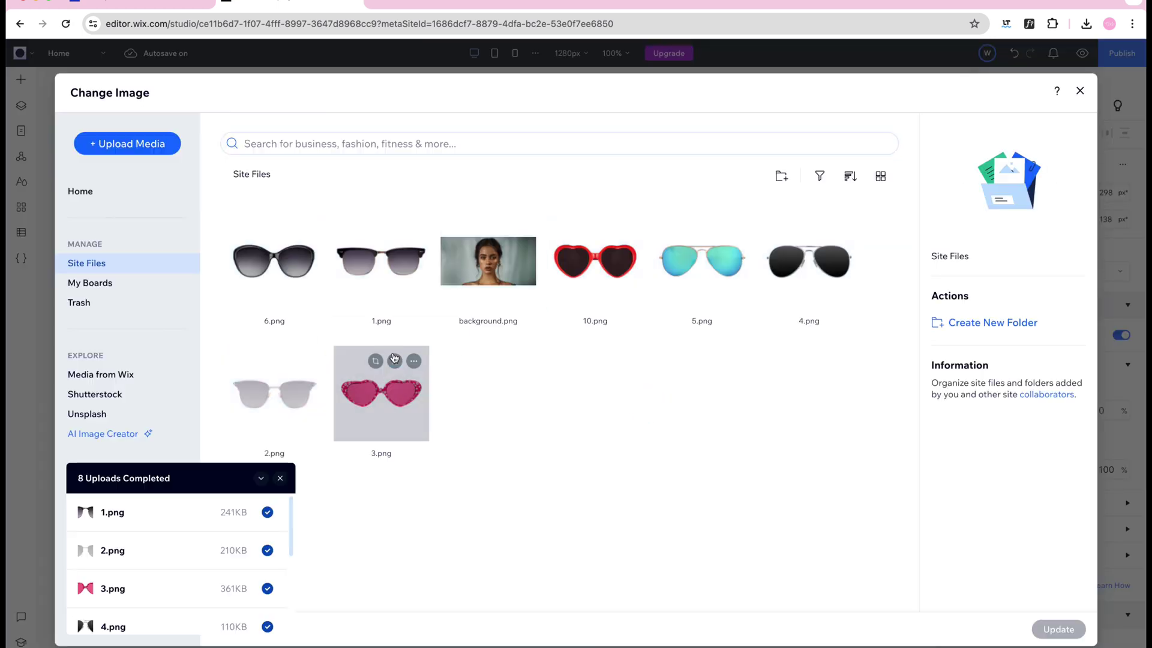
pyautogui.click(383, 404)
pyautogui.click(1075, 639)
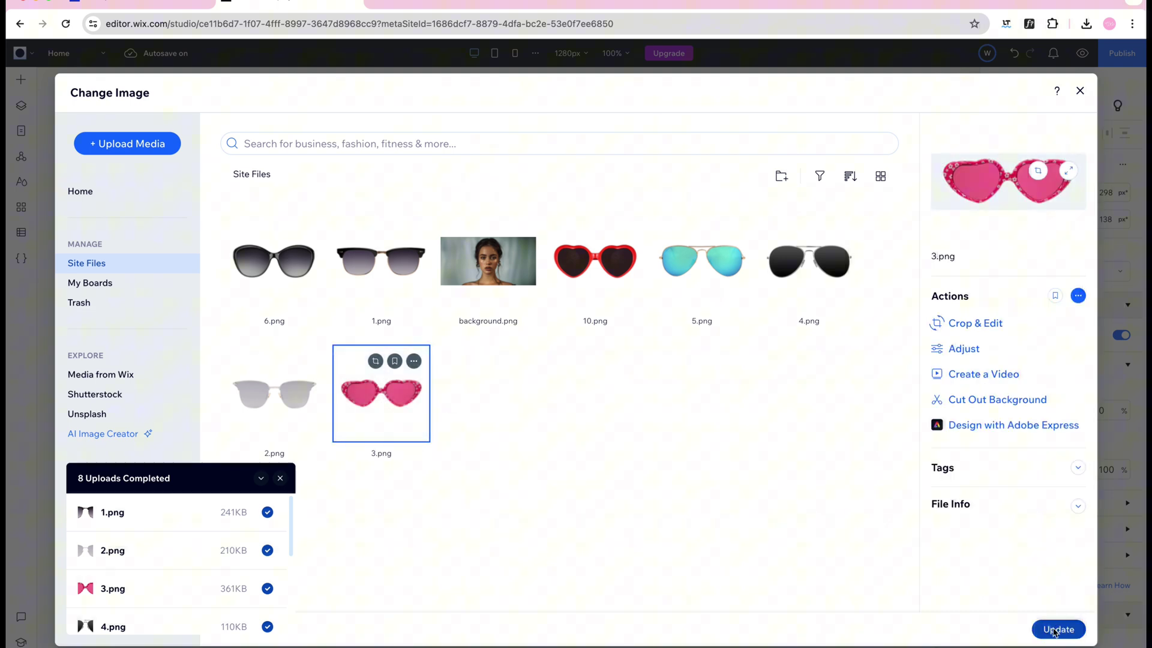
pyautogui.click(191, 511)
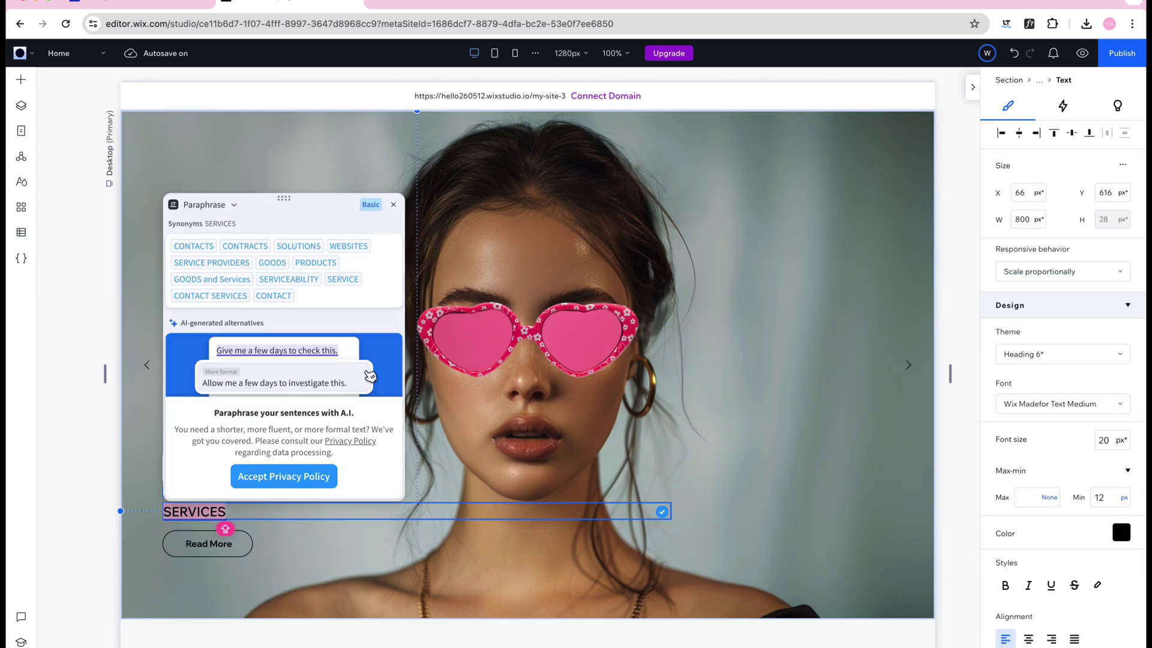
pyautogui.write('LOVERGIRL')
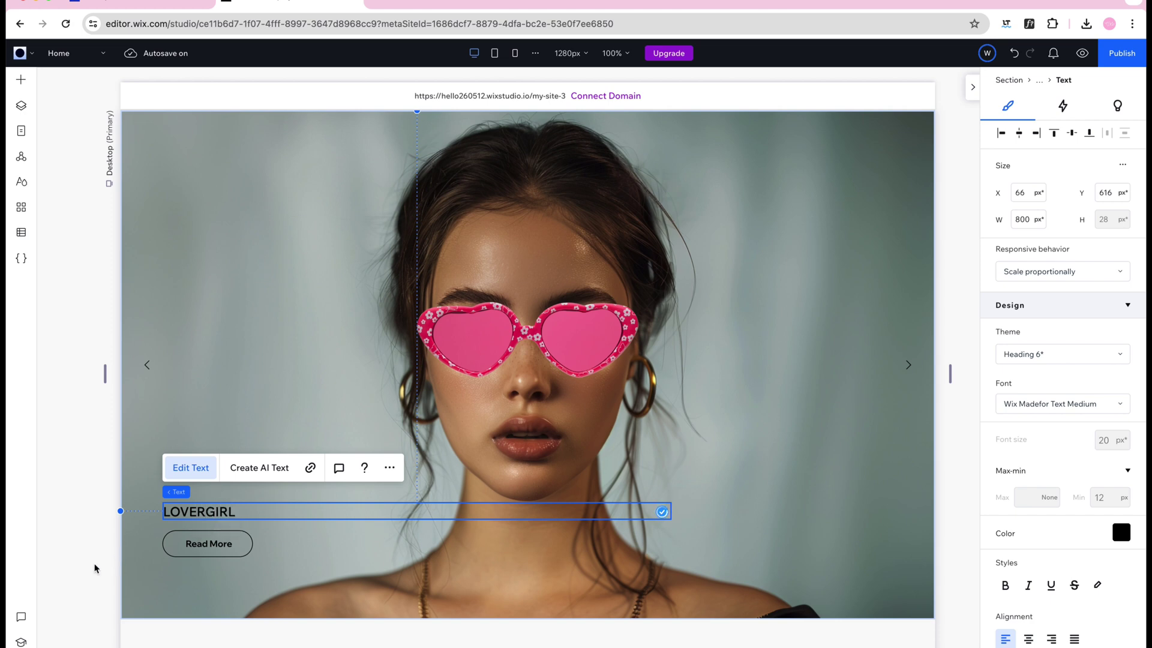
# Step: Replace the sunglasses image on the slideshow's third slide with the site file 2.png
pyautogui.click(907, 127)
pyautogui.click(926, 132)
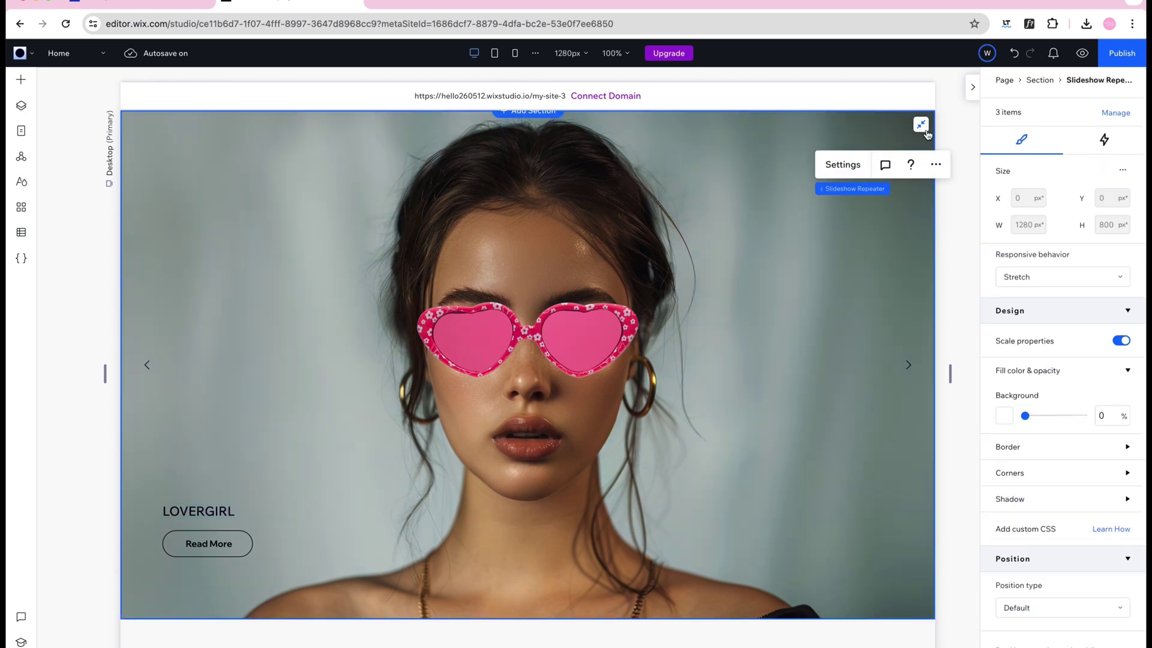
pyautogui.click(1110, 114)
pyautogui.click(1020, 194)
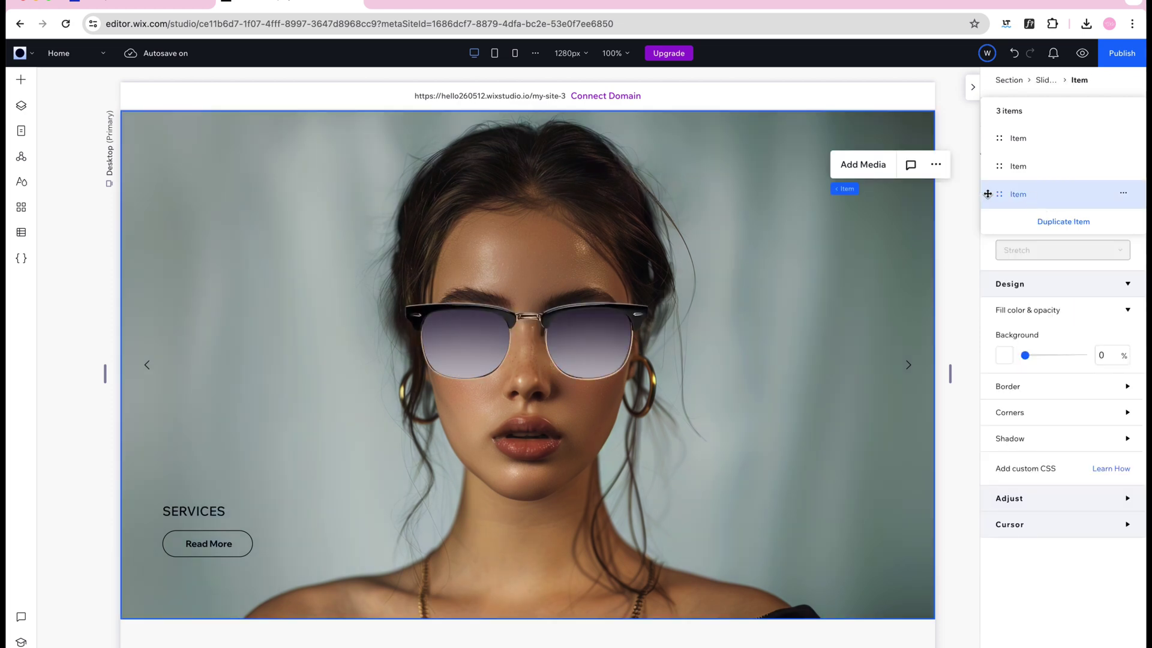
pyautogui.click(578, 354)
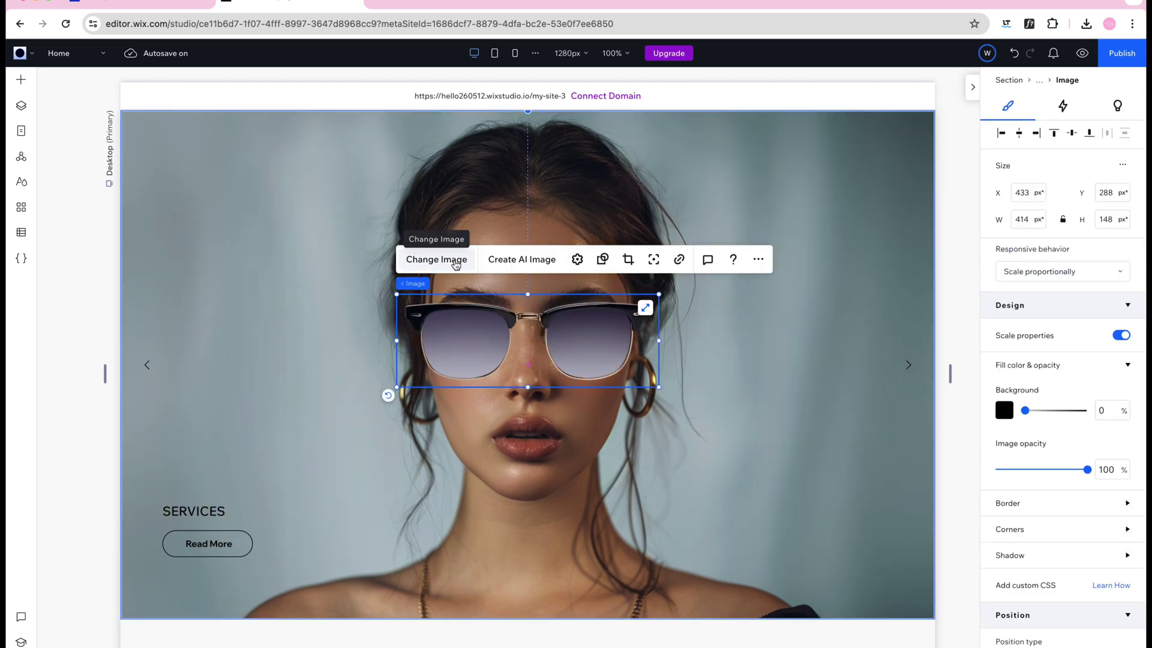
pyautogui.click(455, 262)
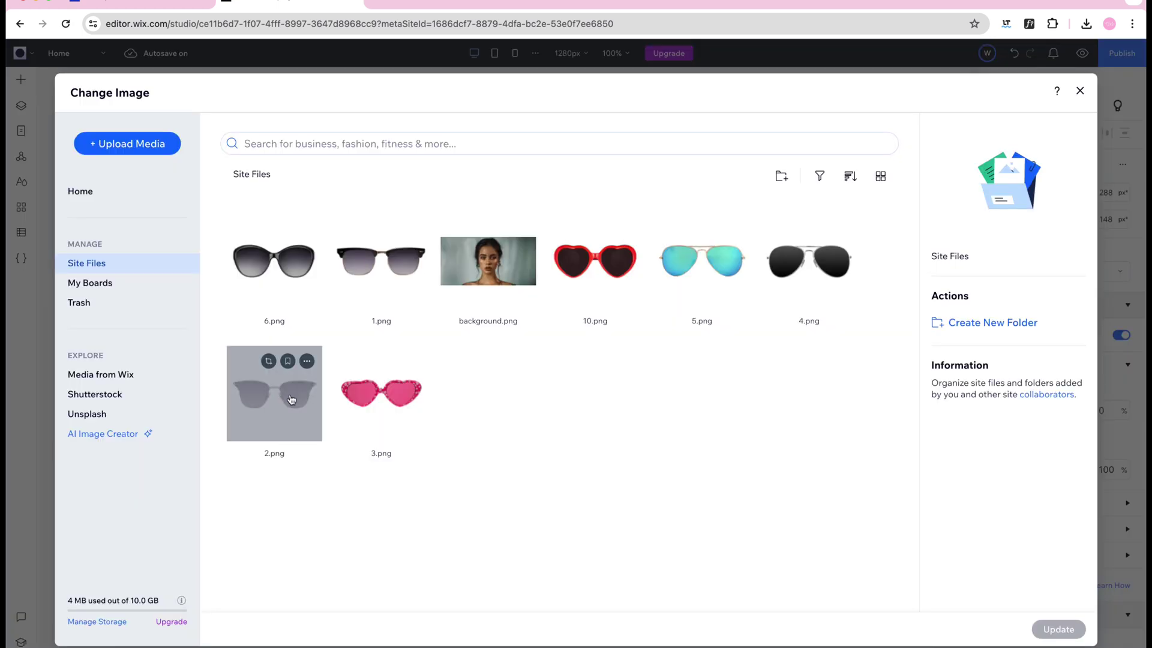
pyautogui.click(291, 400)
pyautogui.click(1059, 629)
# Step: Change the third slide's SERVICES title to SILVERMIRROR
pyautogui.click(209, 514)
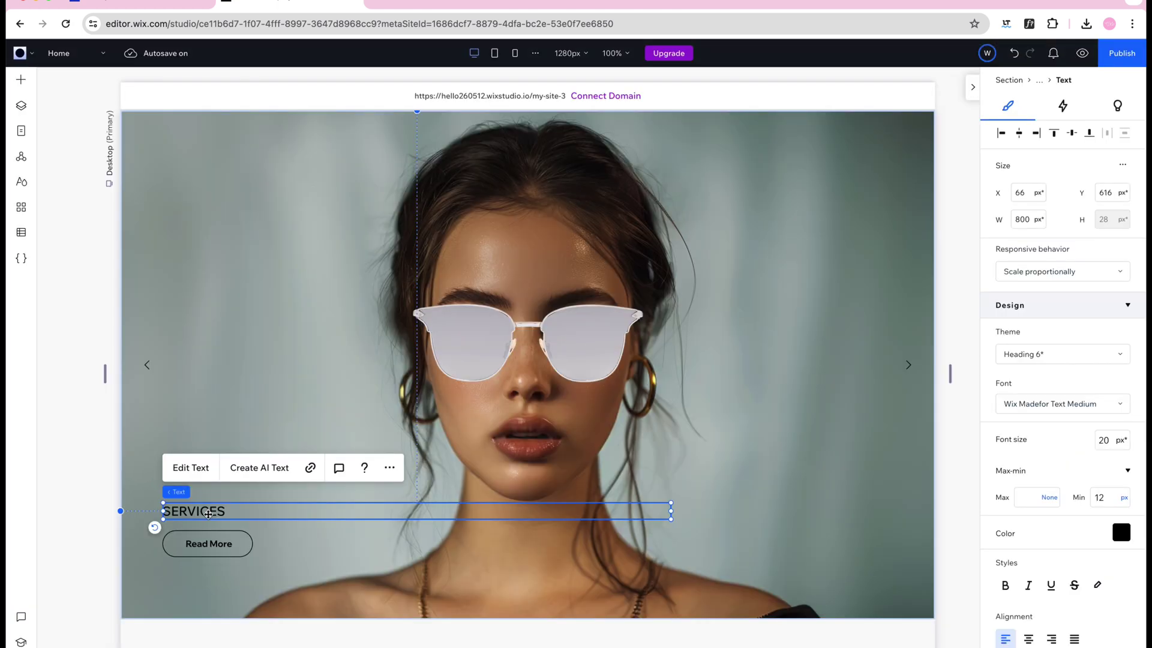
pyautogui.doubleClick(209, 518)
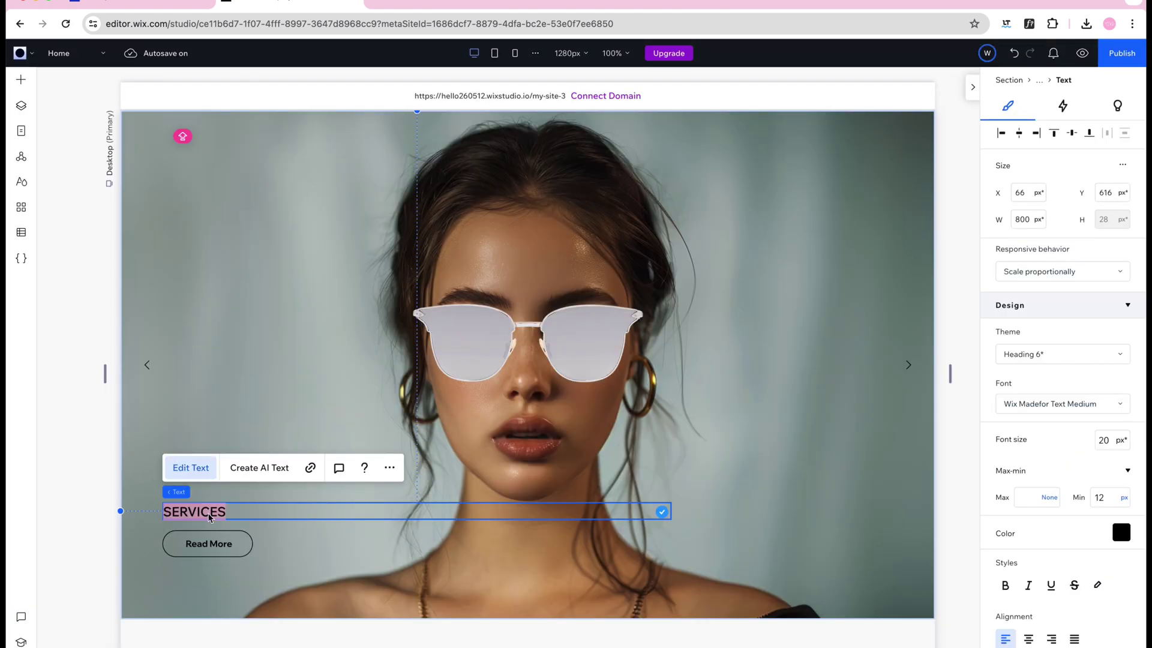
pyautogui.write('M')
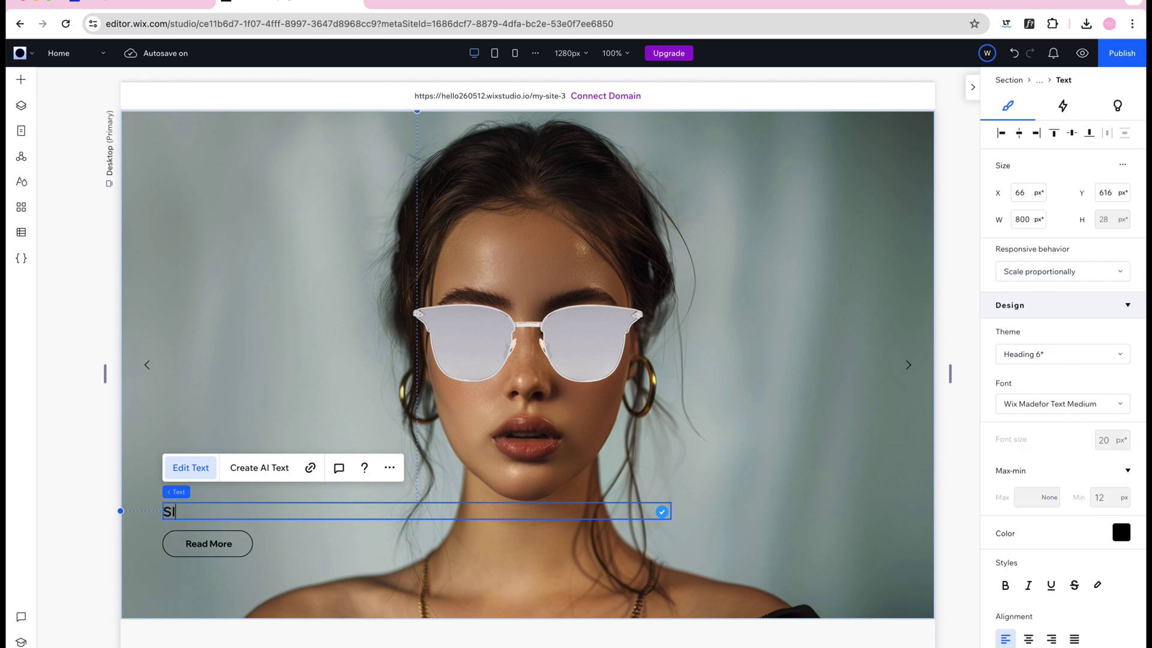
pyautogui.write('ILVERMIRROR')
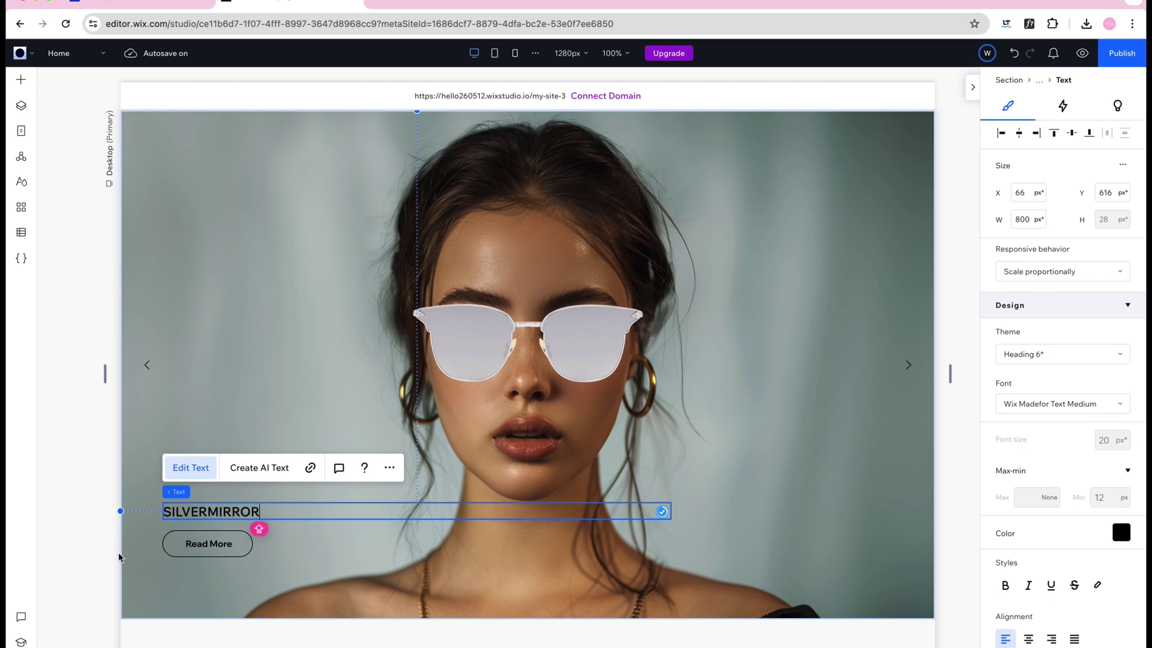
# Step: Change the label of the third slide's Read More button to Buy Now
pyautogui.click(204, 544)
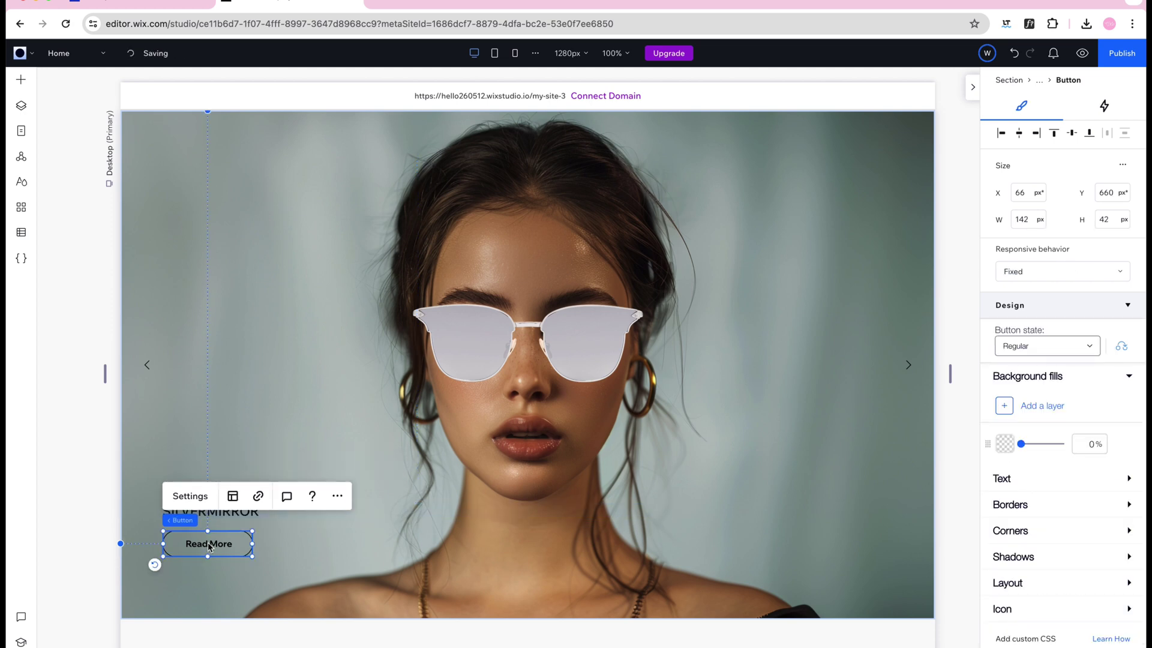
pyautogui.click(337, 495)
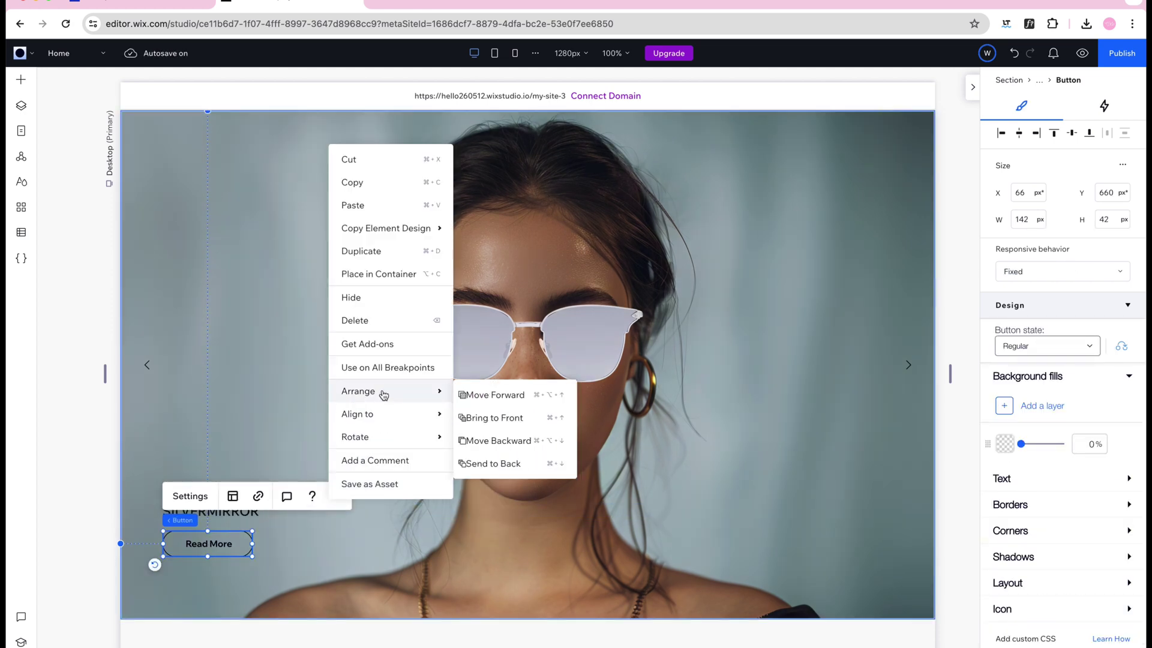
pyautogui.click(190, 496)
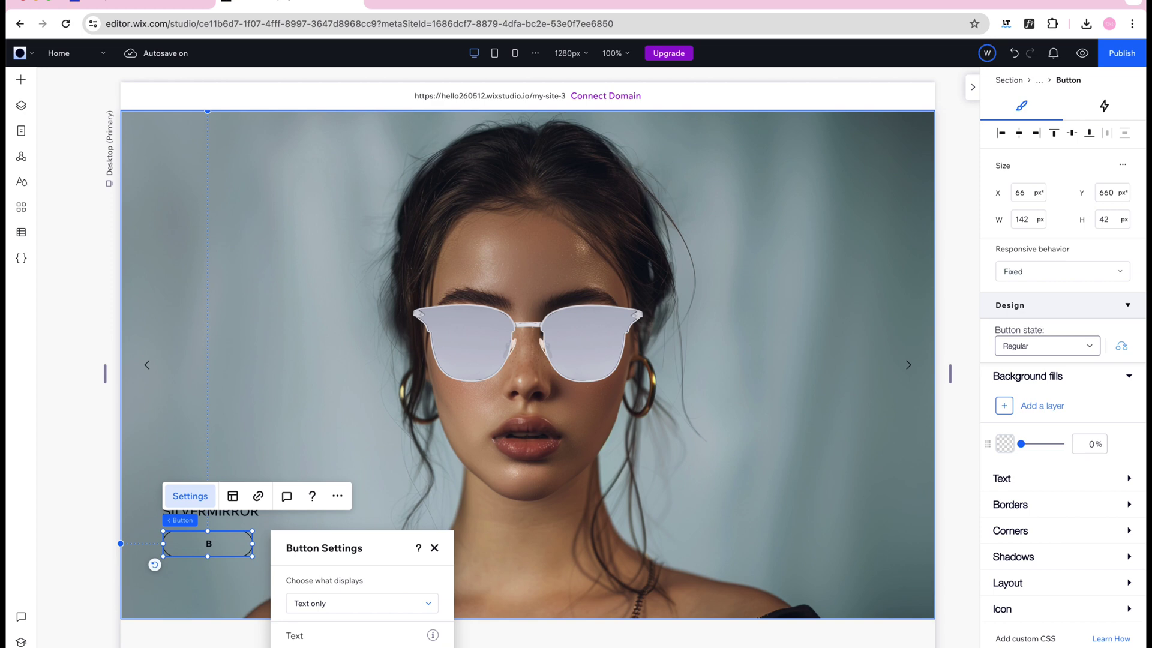
pyautogui.write('Buy Now')
pyautogui.press('Escape')
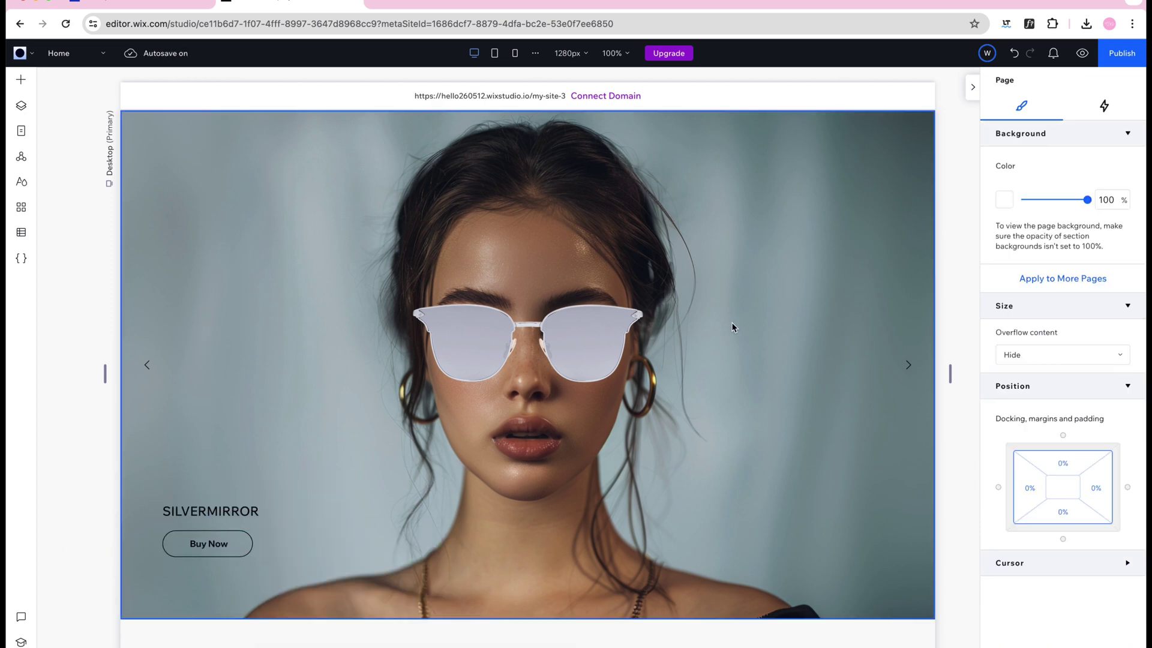
# Step: Check the second and third slides of the slideshow and duplicate the third one, titled SILVERMIRROR
pyautogui.click(877, 200)
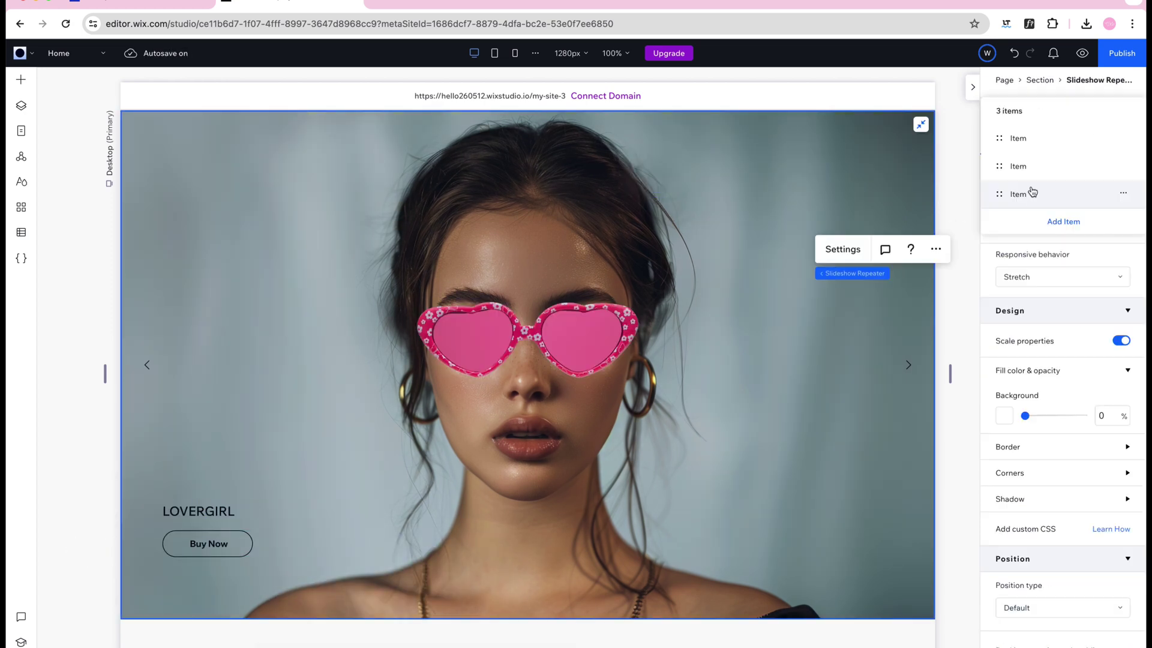
pyautogui.click(1031, 173)
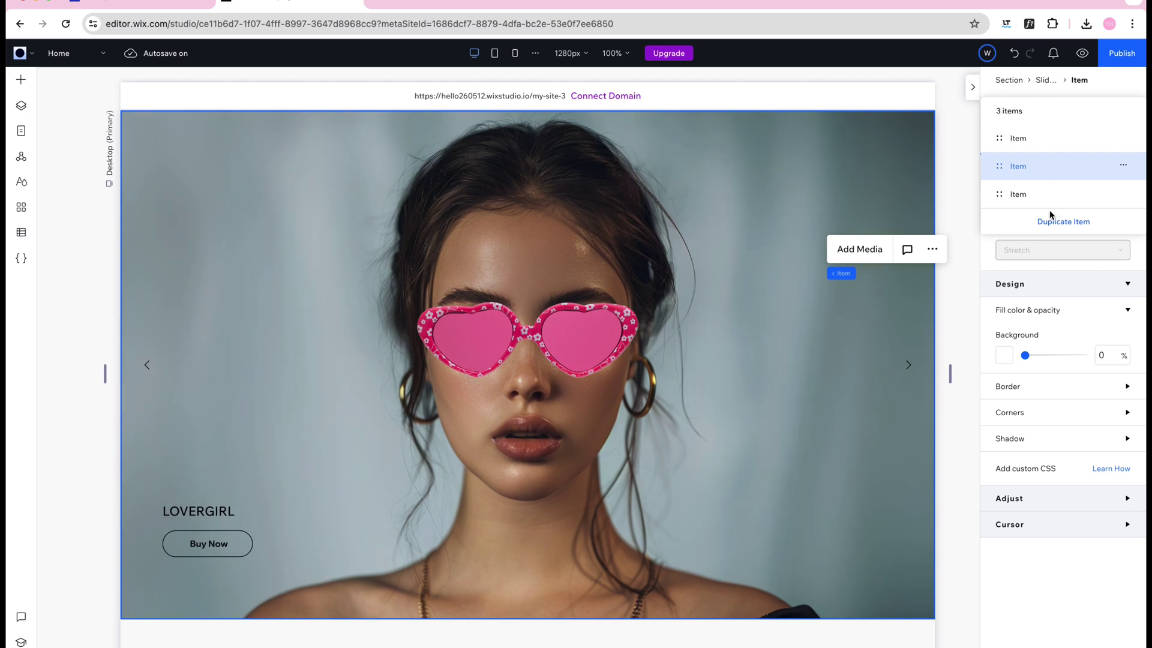
pyautogui.click(1035, 191)
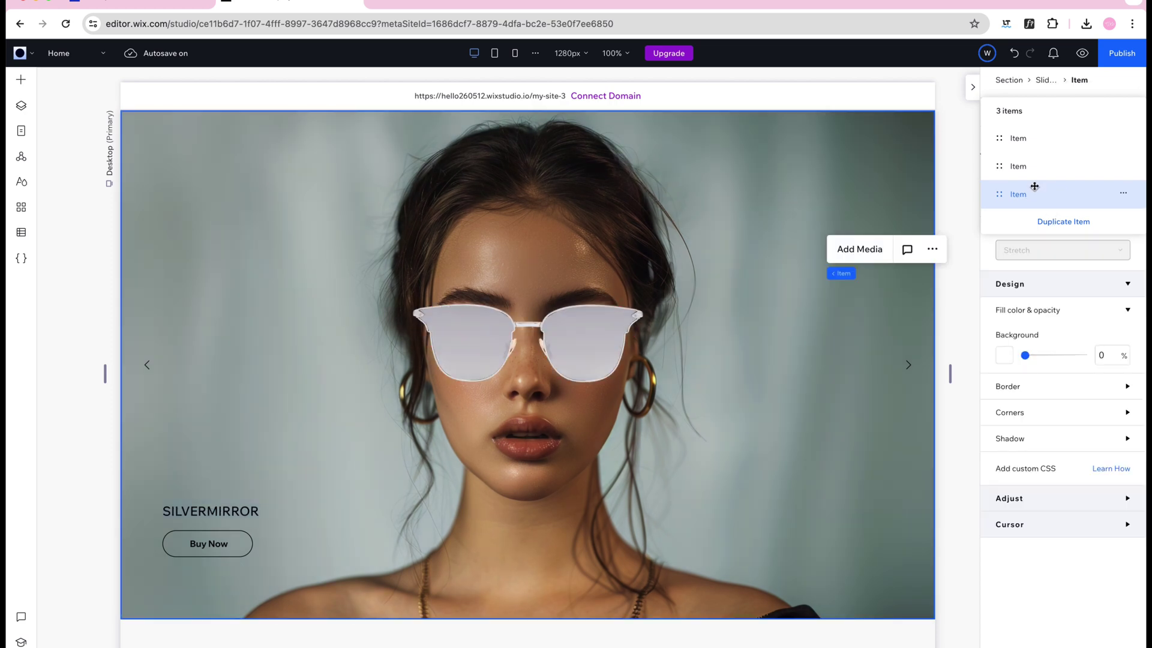
pyautogui.click(1124, 195)
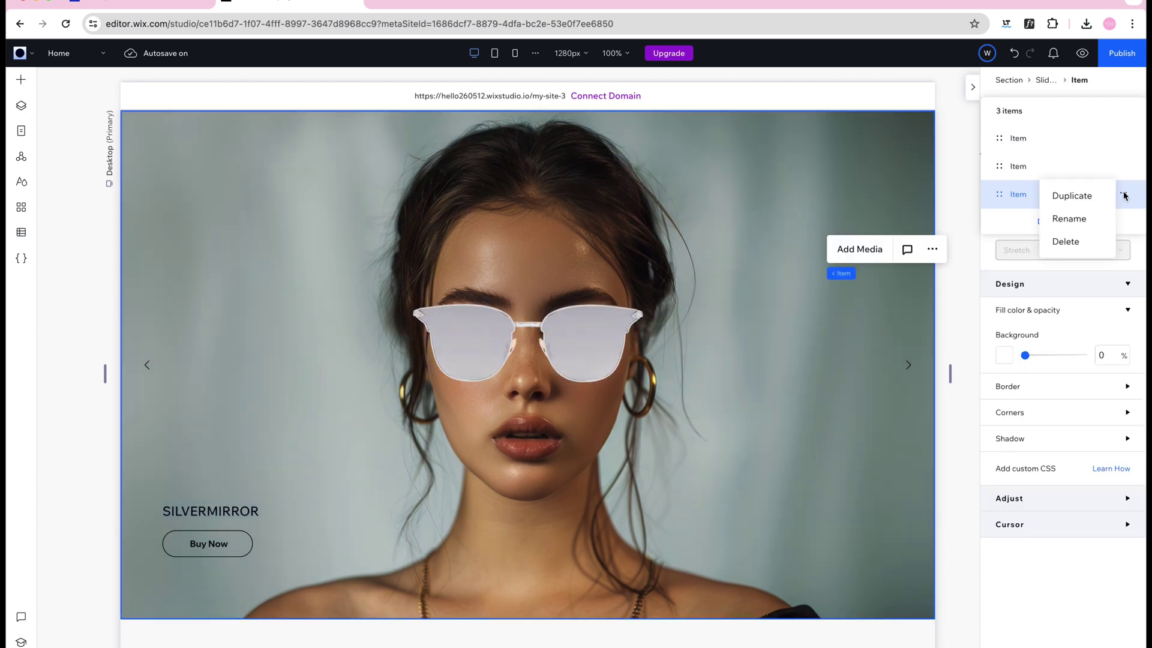
pyautogui.click(1089, 195)
# Step: Replace the duplicated slide's sunglasses image with the site file 6.png
pyautogui.click(592, 336)
pyautogui.click(456, 263)
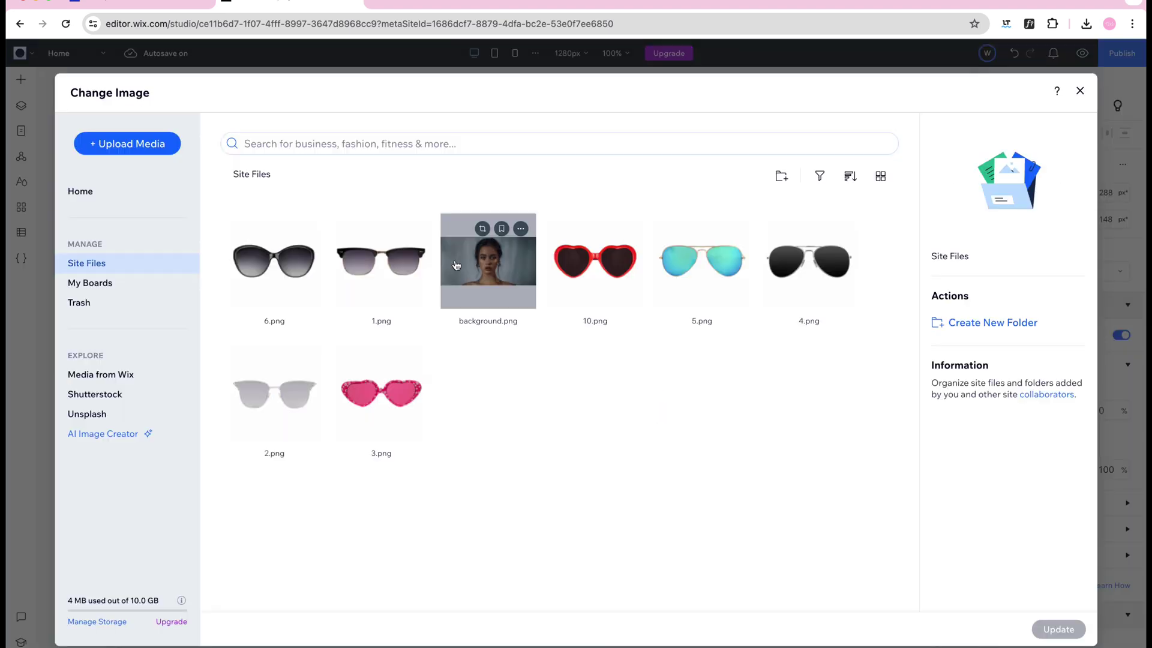
pyautogui.click(277, 259)
pyautogui.click(1058, 627)
# Step: Change the duplicated slide's title to SUNNIES
pyautogui.doubleClick(232, 510)
pyautogui.write('SUNNIES')
pyautogui.click(957, 264)
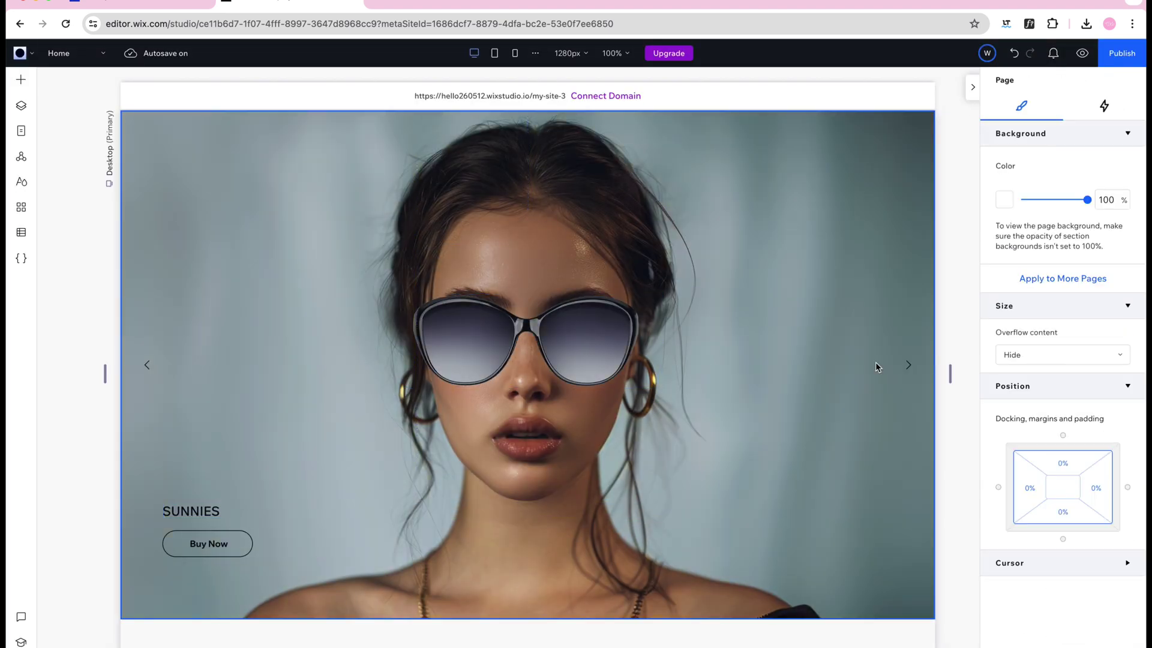
# Step: Look through the slideshow's slides, ending on the AVIATOR slide
pyautogui.click(908, 365)
pyautogui.click(867, 149)
pyautogui.click(1119, 113)
pyautogui.click(1044, 141)
pyautogui.click(957, 231)
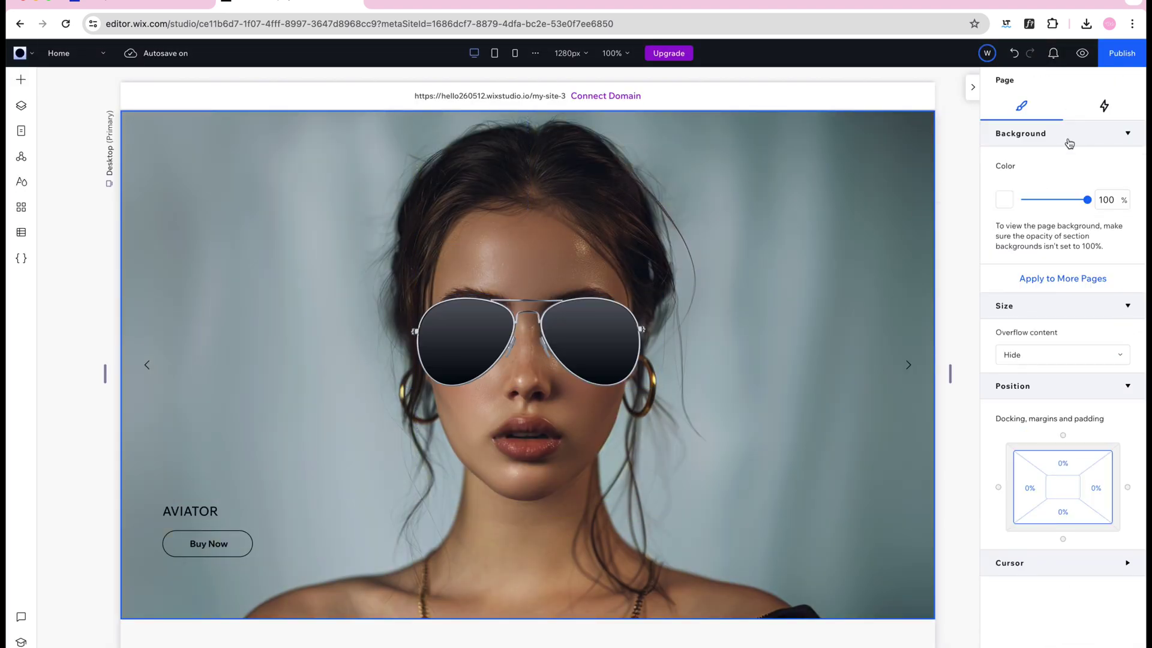
# Step: Publish the site on the free Wix Studio domain as my-site-3 and step through the slides on the live page
pyautogui.click(1121, 53)
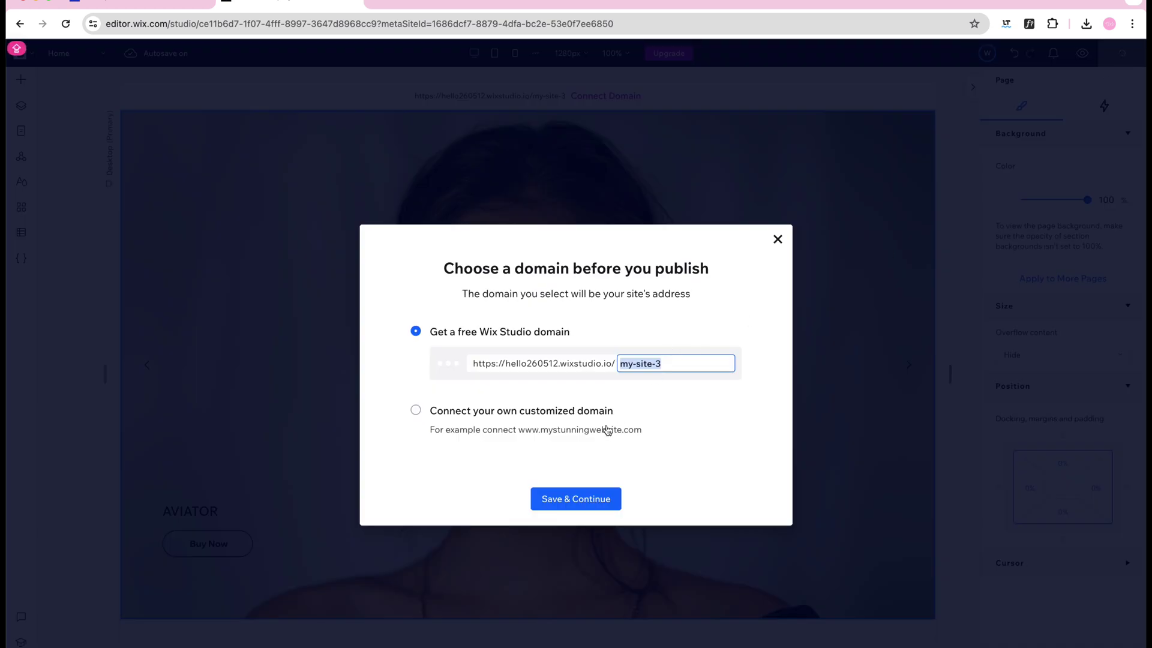
pyautogui.click(584, 501)
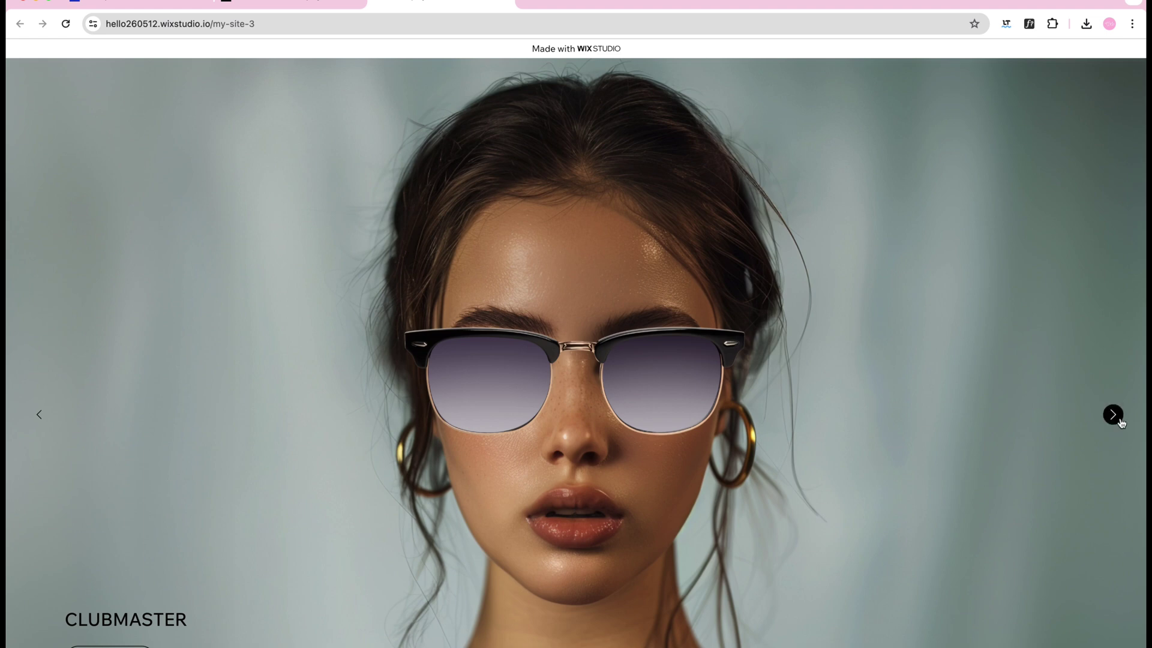
pyautogui.click(1115, 415)
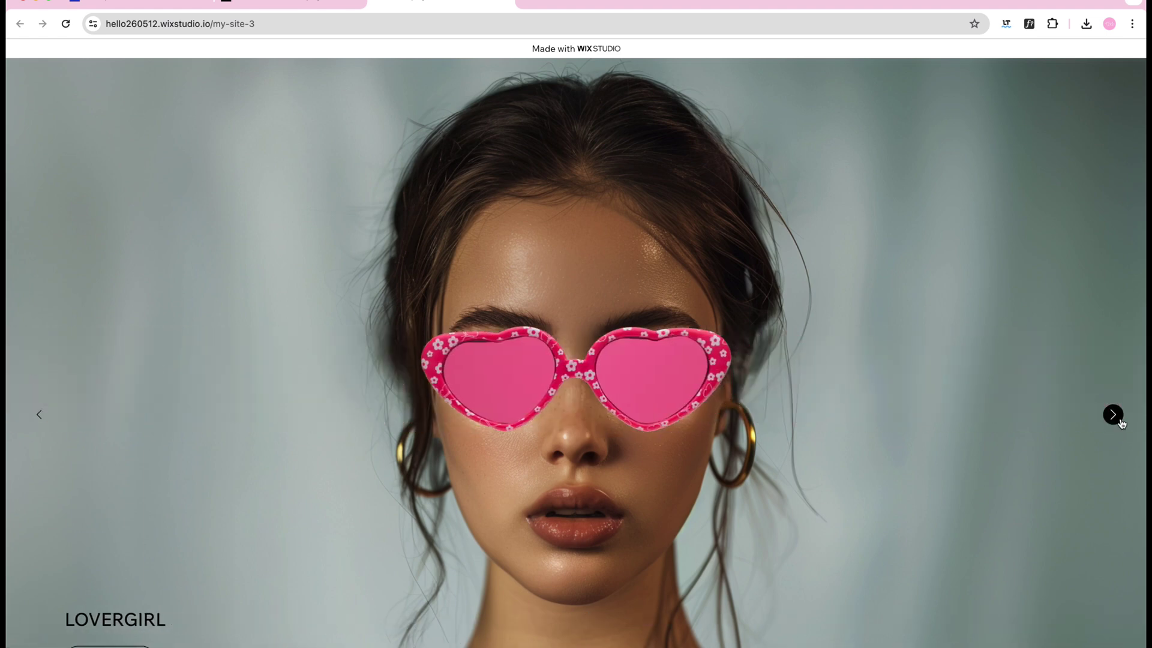
pyautogui.click(1114, 415)
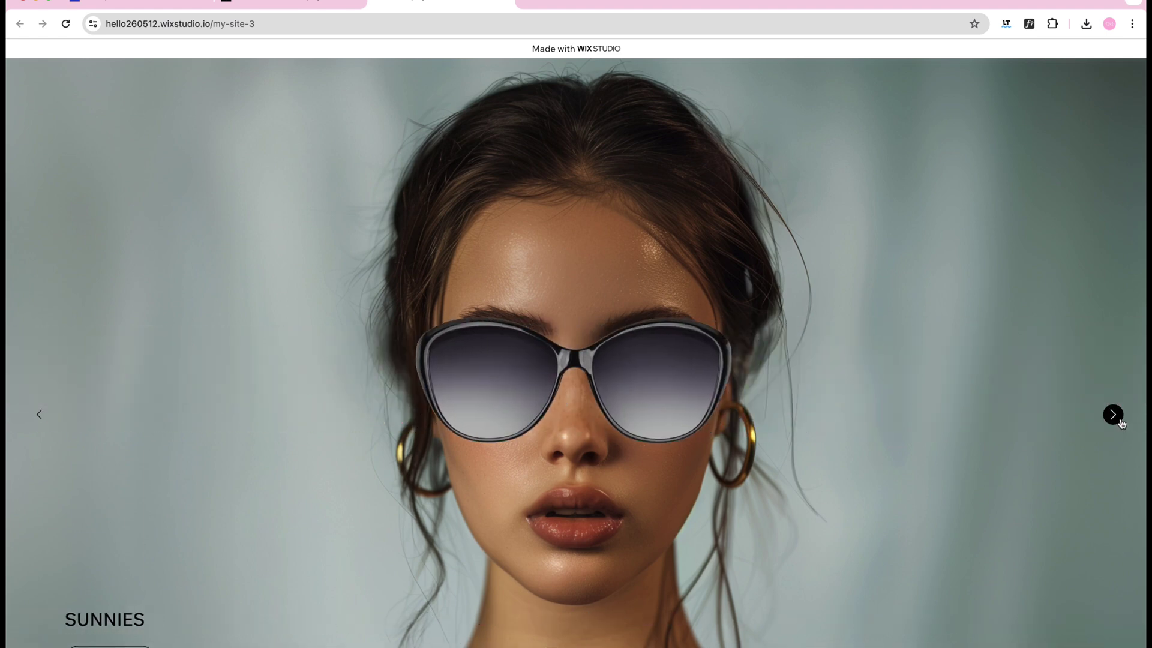
pyautogui.click(1113, 416)
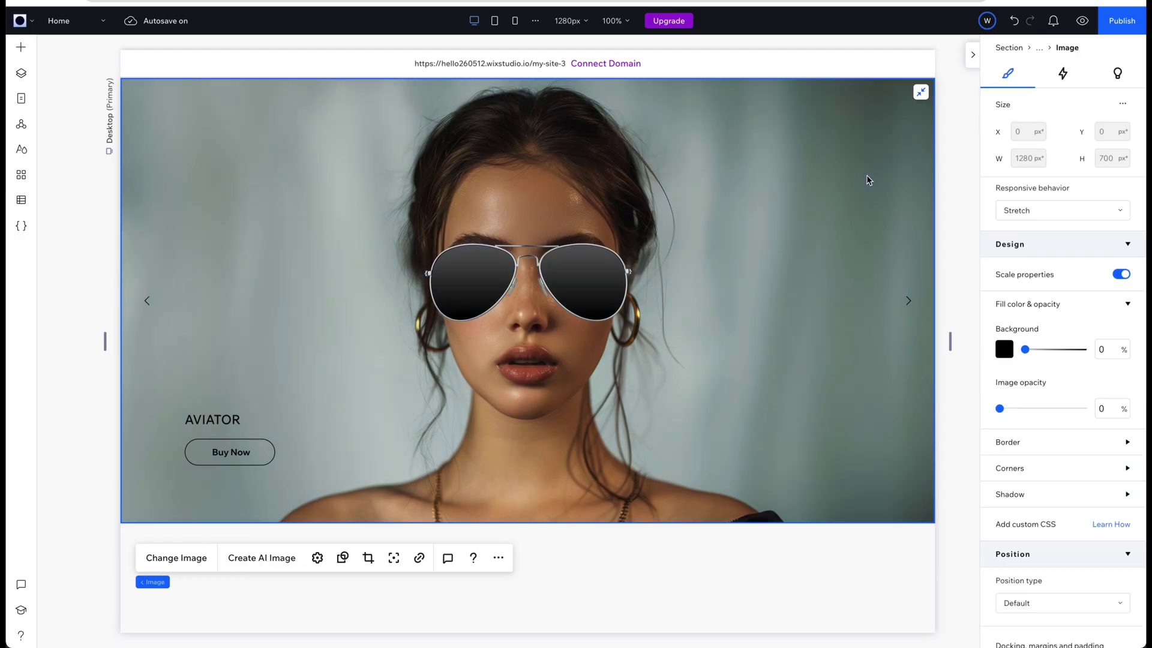
# Step: Enlarge both slideshow navigation buttons to about 102 by 102 px and move the previous-slide button to about X 50, Y 334 px
pyautogui.click(906, 303)
pyautogui.keyDown('shift'); pyautogui.click(147, 301); pyautogui.keyUp('shift')
pyautogui.moveTo(137, 311); pyautogui.dragTo(93, 354)
pyautogui.click(51, 399)
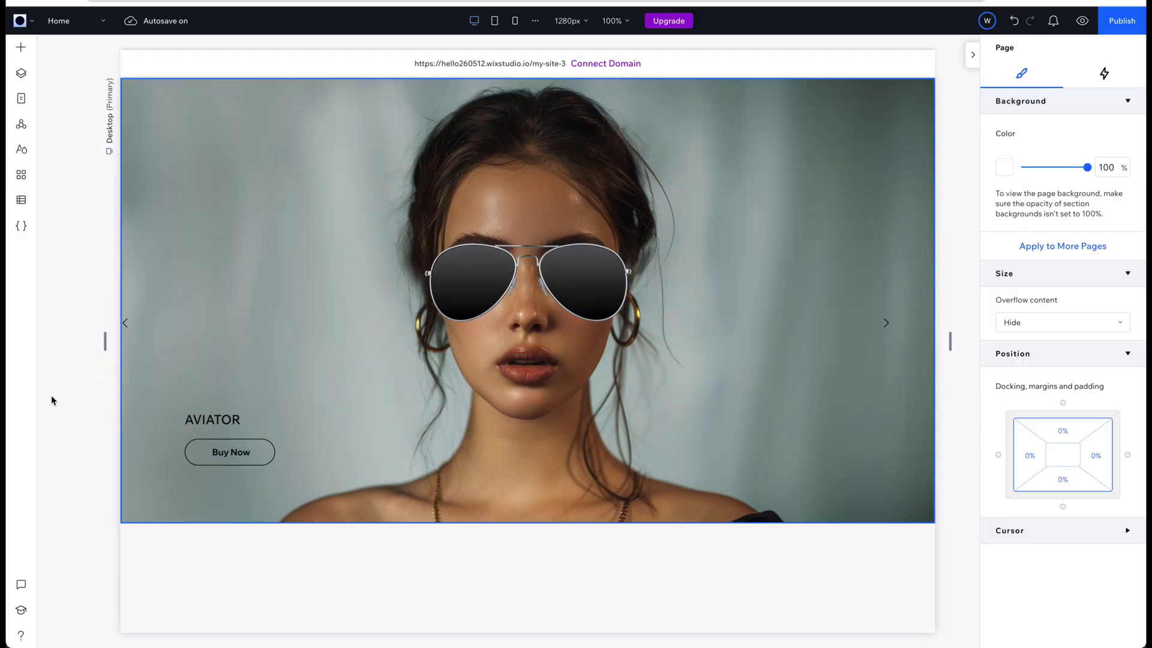
pyautogui.click(134, 322)
pyautogui.moveTo(136, 322); pyautogui.dragTo(196, 322)
# Step: Give the previous-slide button a thin black circular border and move it to about X 101, Y 171 px
pyautogui.click(1032, 472)
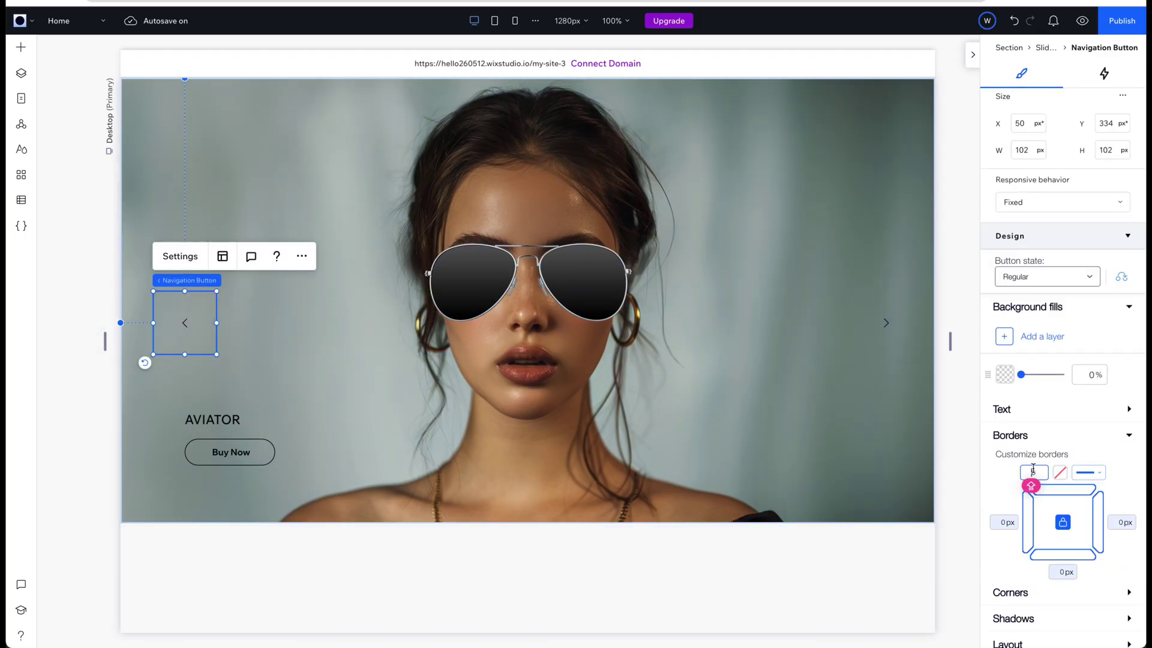
pyautogui.click(1060, 473)
pyautogui.click(438, 555)
pyautogui.click(194, 332)
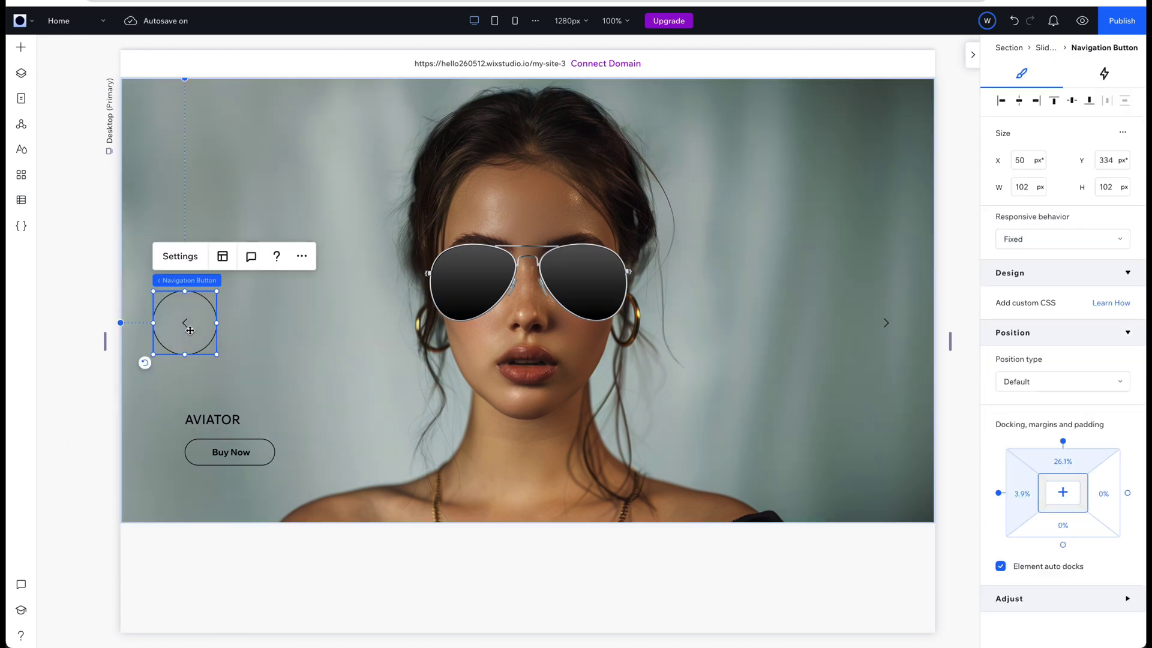
pyautogui.moveTo(193, 332); pyautogui.dragTo(226, 227)
# Step: Copy the previous-slide button's circular border design from all breakpoints for the next-slide button
pyautogui.click(896, 329)
pyautogui.click(907, 248)
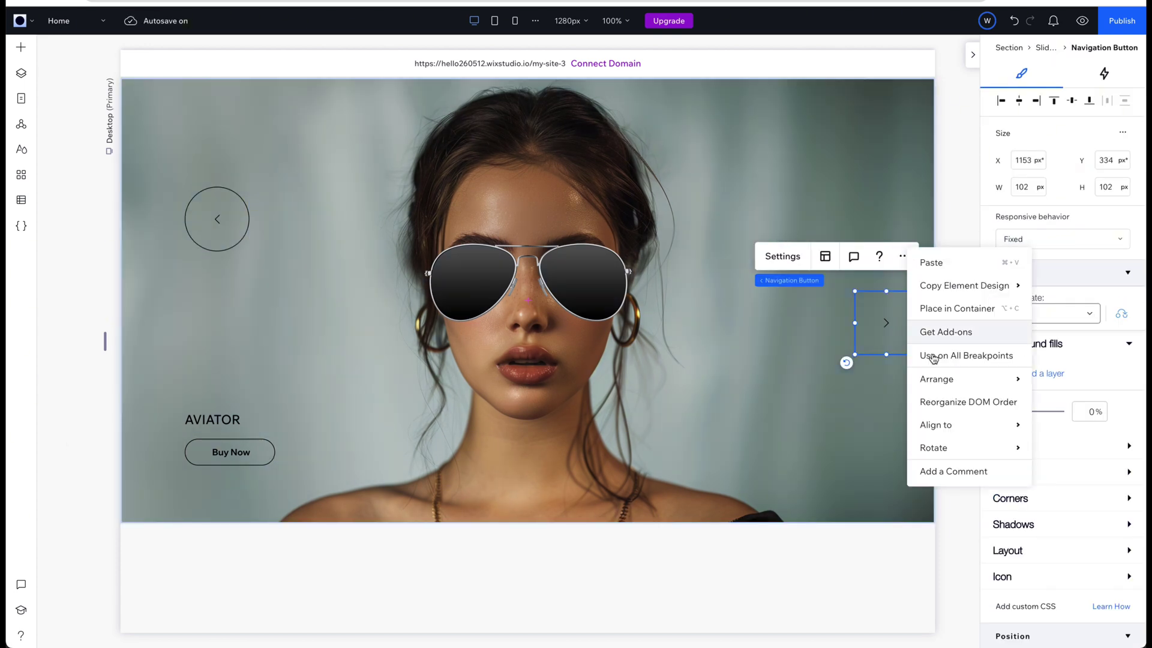
pyautogui.click(219, 221)
pyautogui.click(218, 220)
pyautogui.click(332, 154)
pyautogui.moveTo(414, 193)
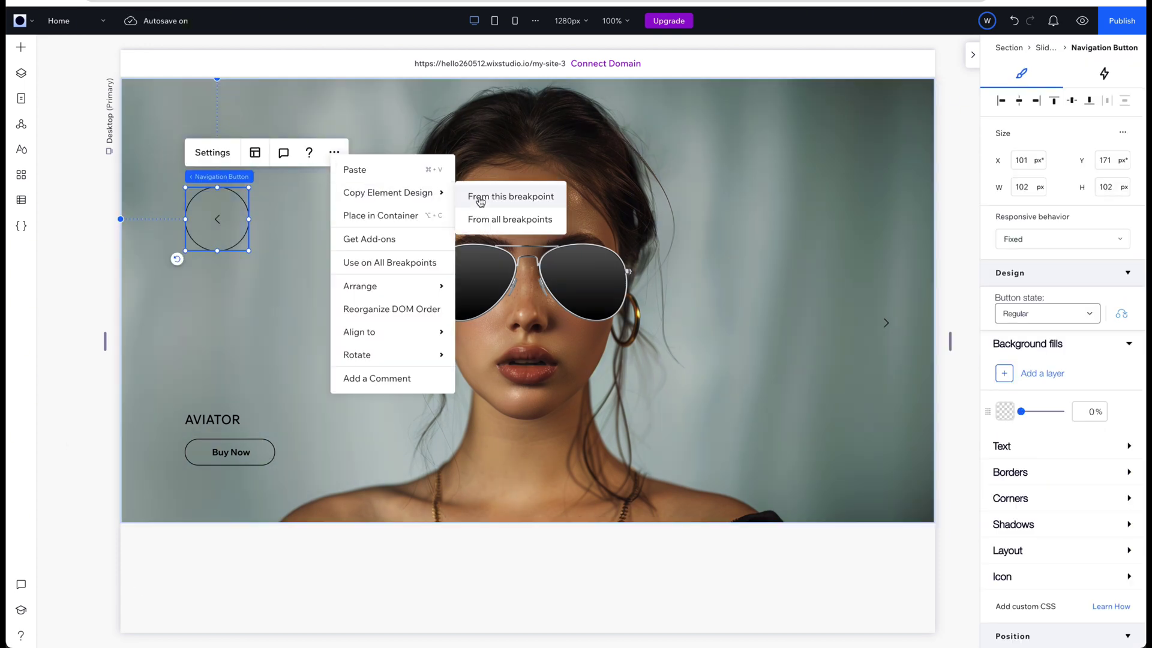
pyautogui.click(517, 219)
# Step: Move the next-slide button level with the previous-slide button and match their distances from the slideshow's side edges
pyautogui.moveTo(888, 324); pyautogui.dragTo(841, 225)
pyautogui.moveTo(217, 228); pyautogui.dragTo(218, 230)
pyautogui.scroll(-4, 1020, 532)
pyautogui.click(1021, 533)
pyautogui.click(312, 384)
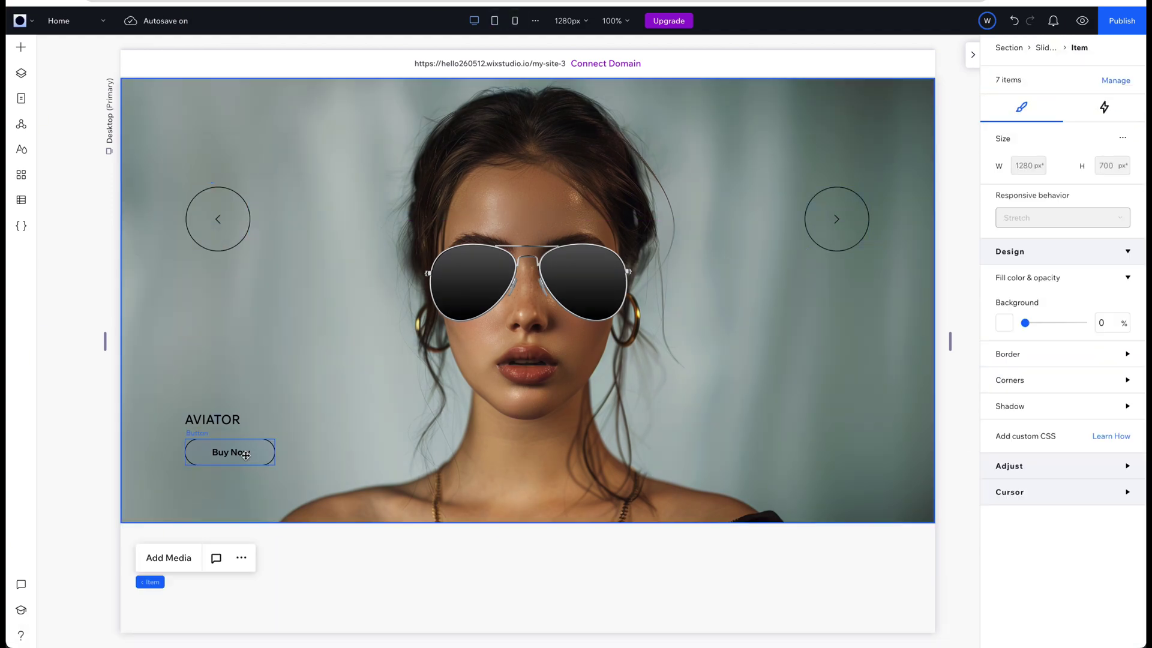
# Step: Move the AVIATOR title and its Buy Now button upward and slightly widen the gap between them
pyautogui.click(245, 454)
pyautogui.keyDown('shift'); pyautogui.click(236, 425); pyautogui.keyUp('shift')
pyautogui.moveTo(236, 425); pyautogui.dragTo(239, 398)
pyautogui.click(300, 384)
pyautogui.moveTo(262, 440); pyautogui.dragTo(254, 439)
pyautogui.click(90, 480)
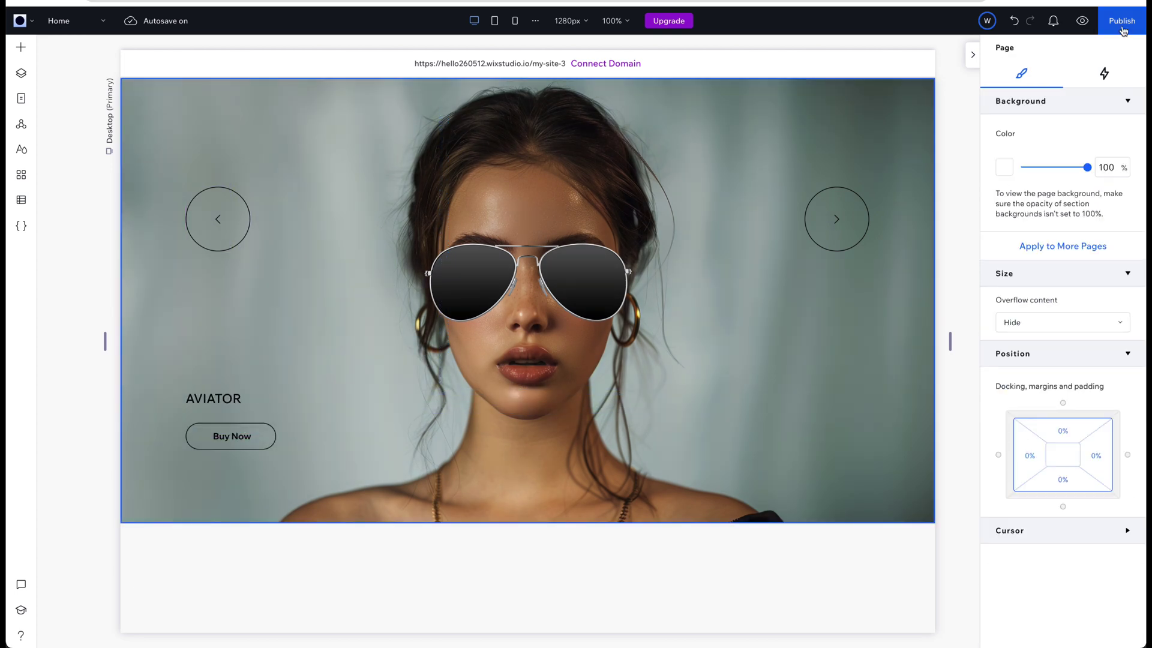
# Step: Try several animation presets on the next-slide button, including Glide, Turn, Grow and Shape, and apply Arc
pyautogui.click(836, 219)
pyautogui.click(836, 219)
pyautogui.click(1104, 73)
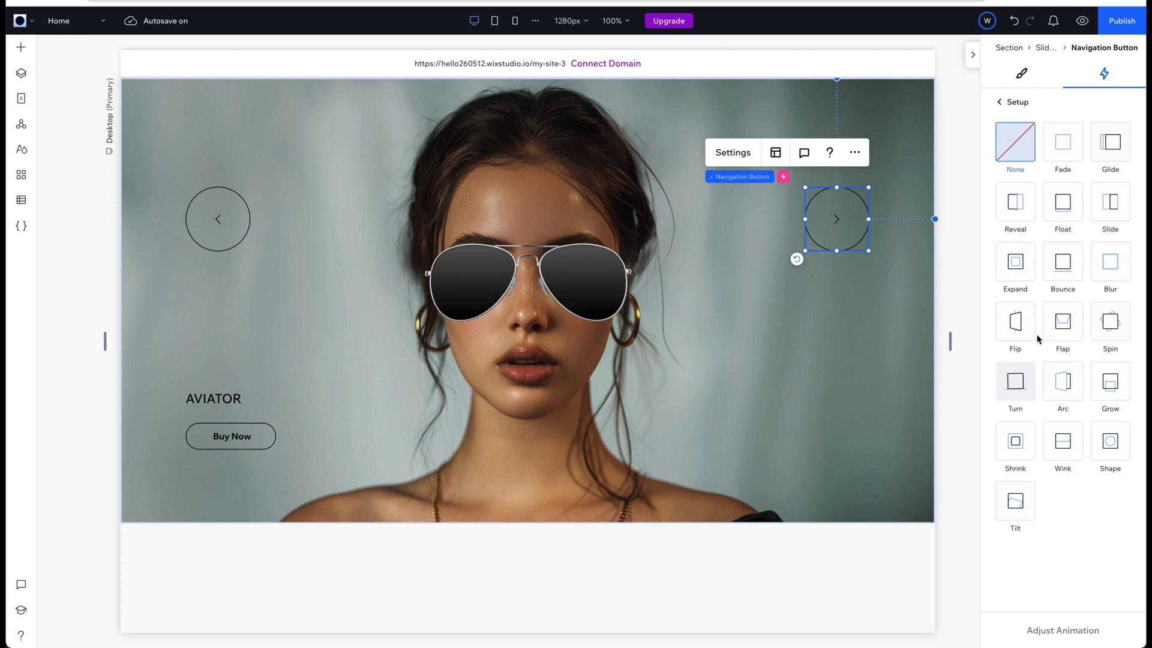
pyautogui.click(1122, 141)
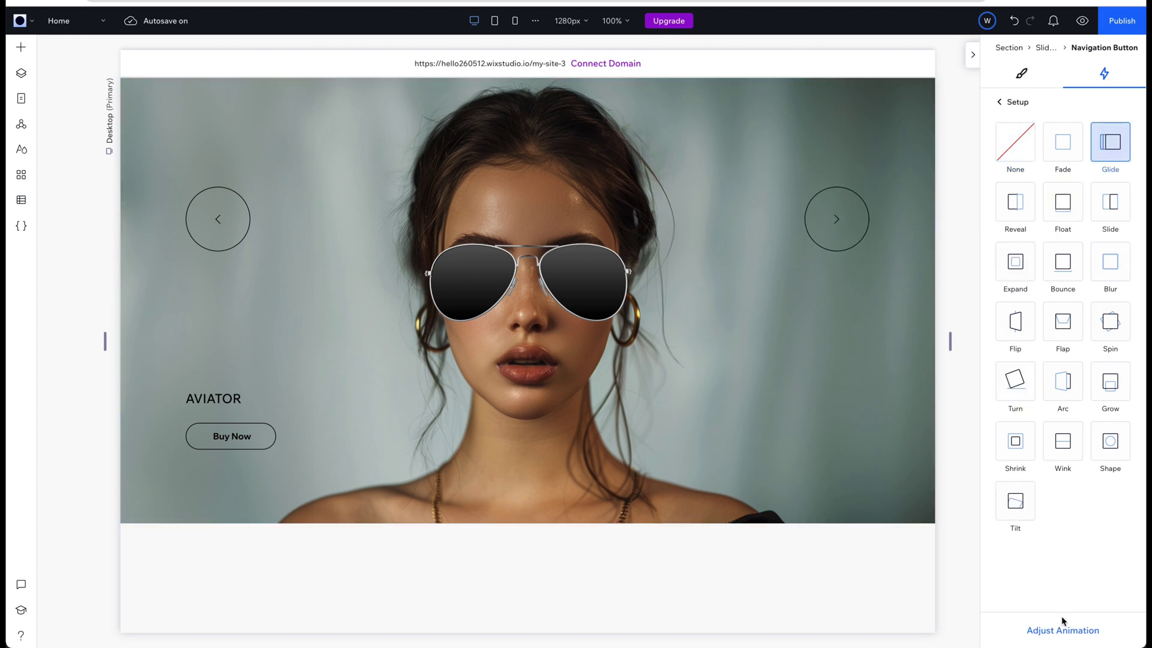
pyautogui.click(1015, 203)
pyautogui.click(1015, 262)
pyautogui.click(1015, 381)
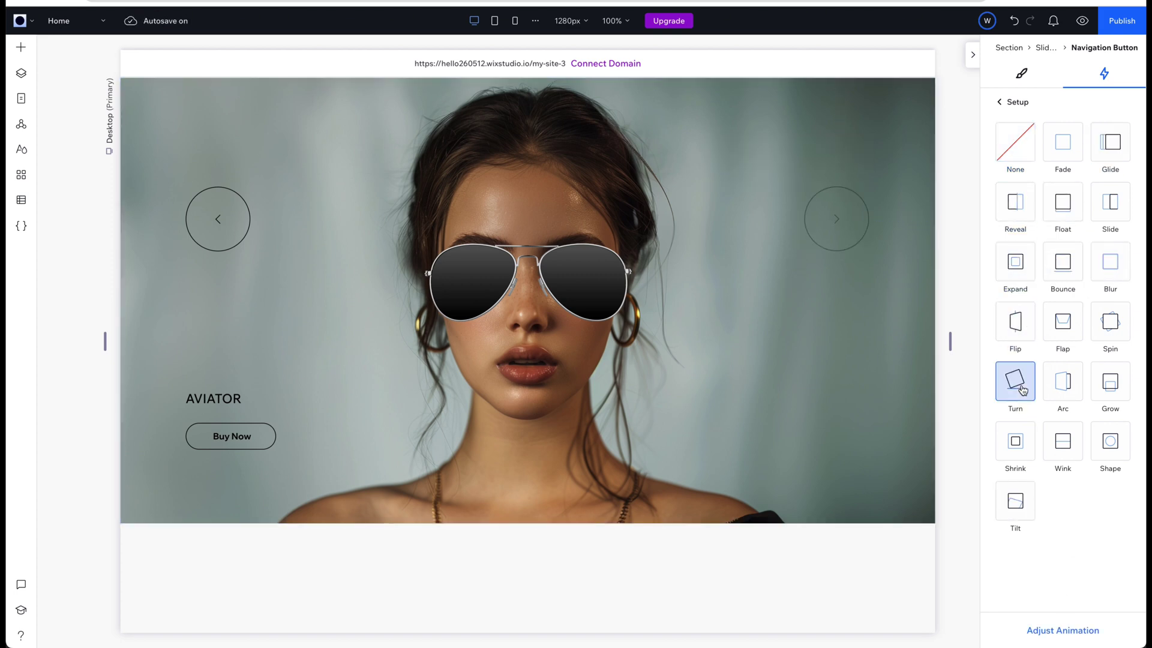
pyautogui.click(1063, 381)
pyautogui.click(1016, 441)
pyautogui.click(1071, 447)
pyautogui.click(1111, 382)
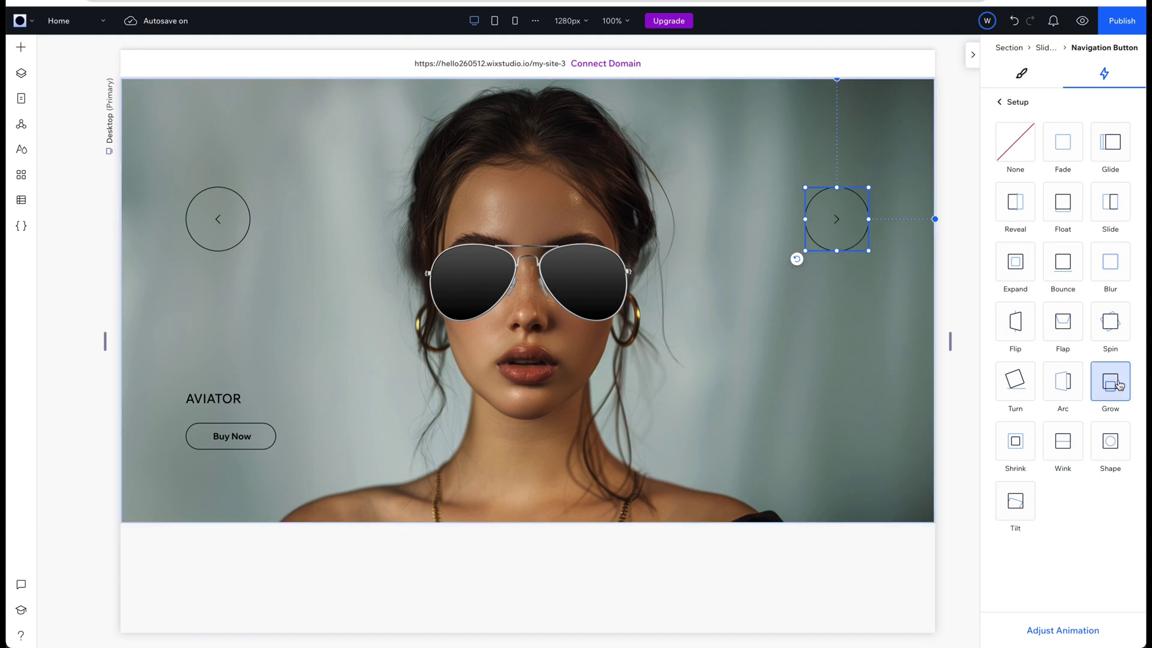
pyautogui.click(1110, 322)
pyautogui.click(1111, 442)
pyautogui.click(1065, 393)
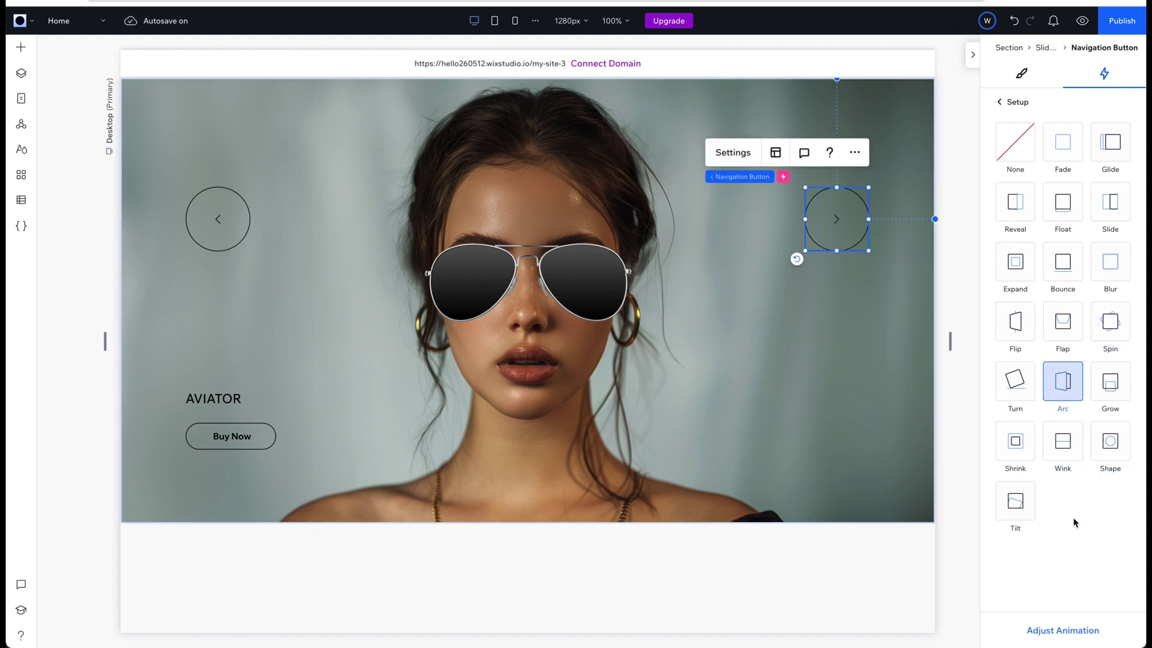
pyautogui.click(944, 510)
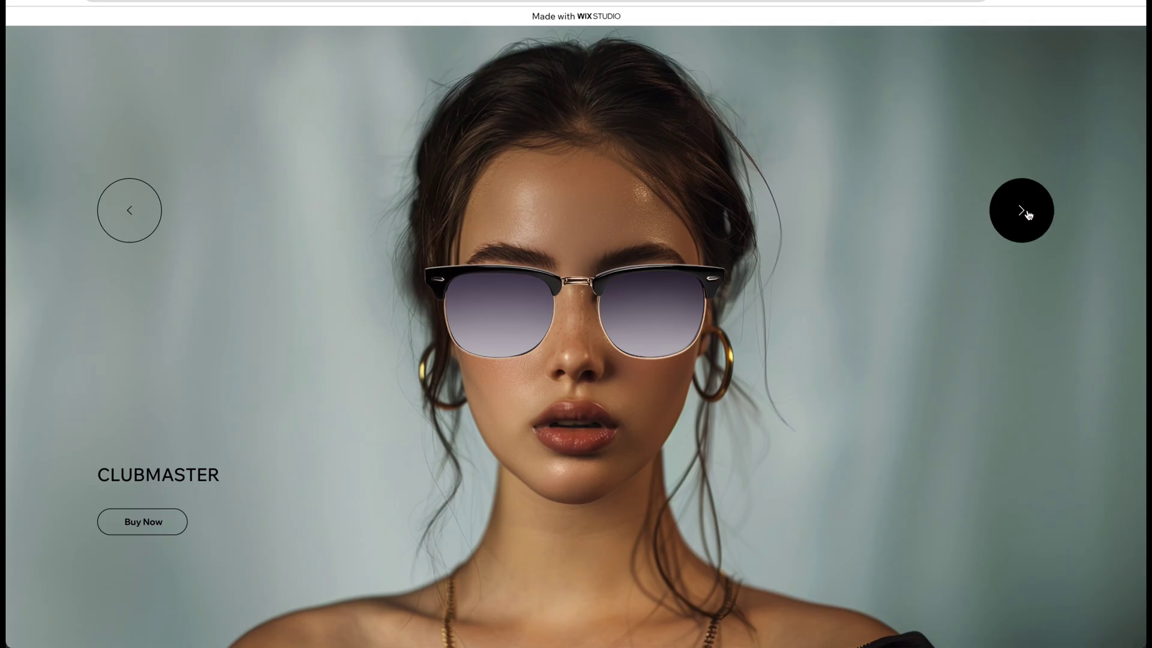
# Step: Step forward through the sunglasses slides on the live page to check the restyled navigation buttons
pyautogui.click(1028, 214)
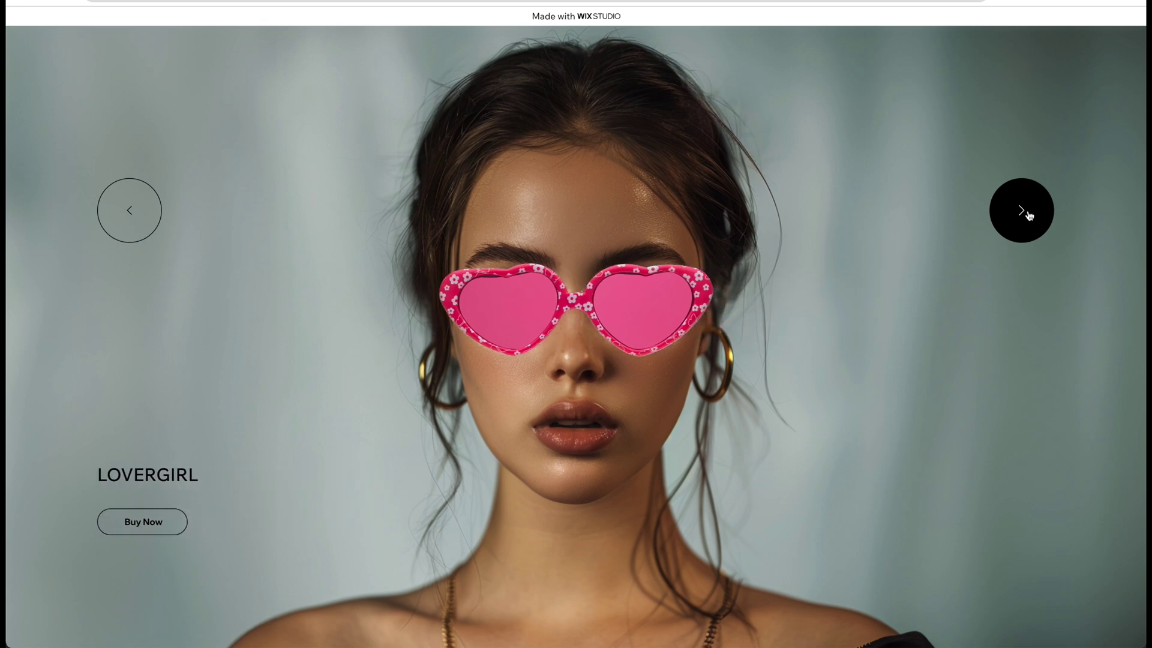
pyautogui.click(1028, 214)
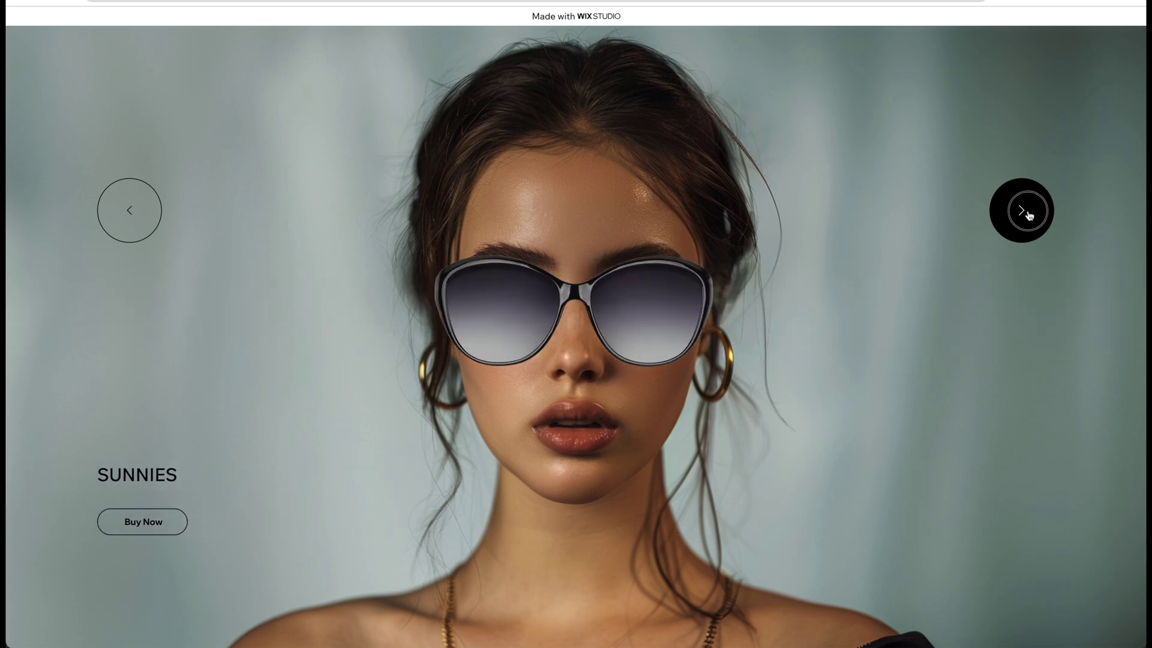
pyautogui.click(1028, 215)
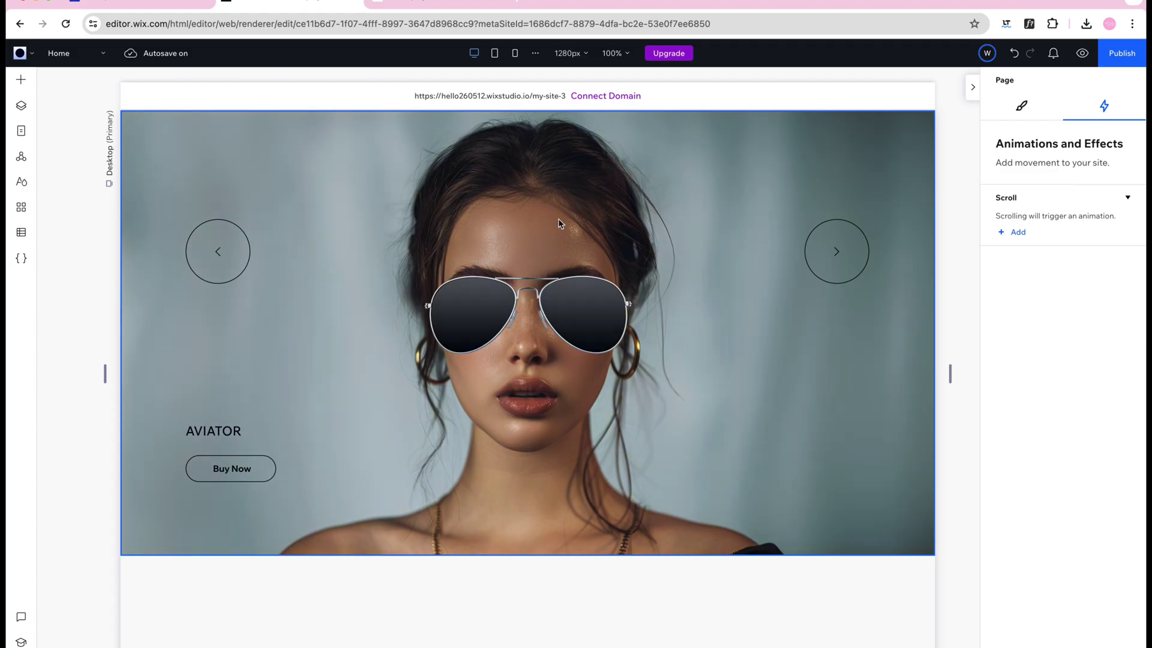
# Step: Check the tablet layout, switch to the mobile breakpoint and set the section's height to 500 px
pyautogui.click(495, 54)
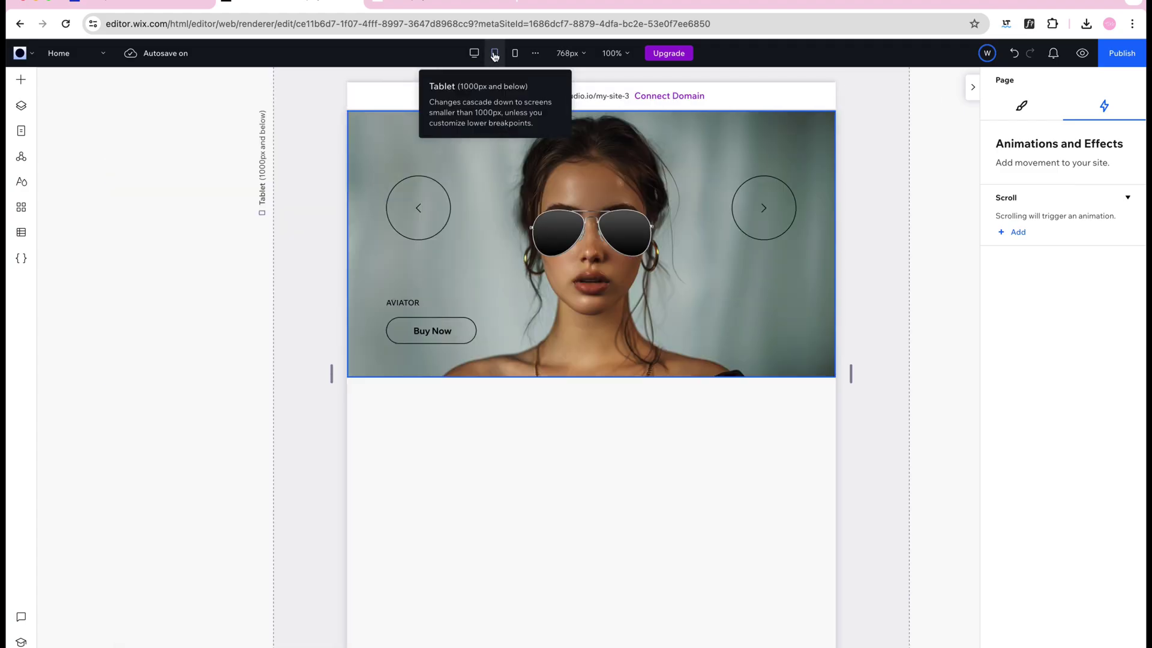
pyautogui.click(515, 54)
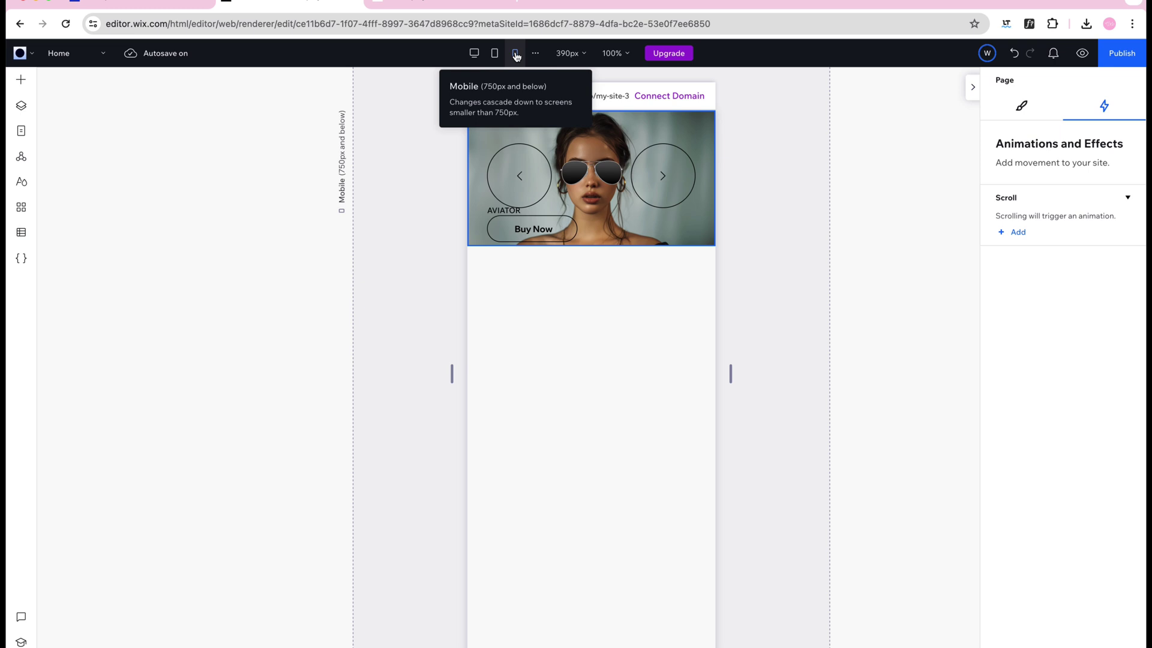
pyautogui.click(605, 142)
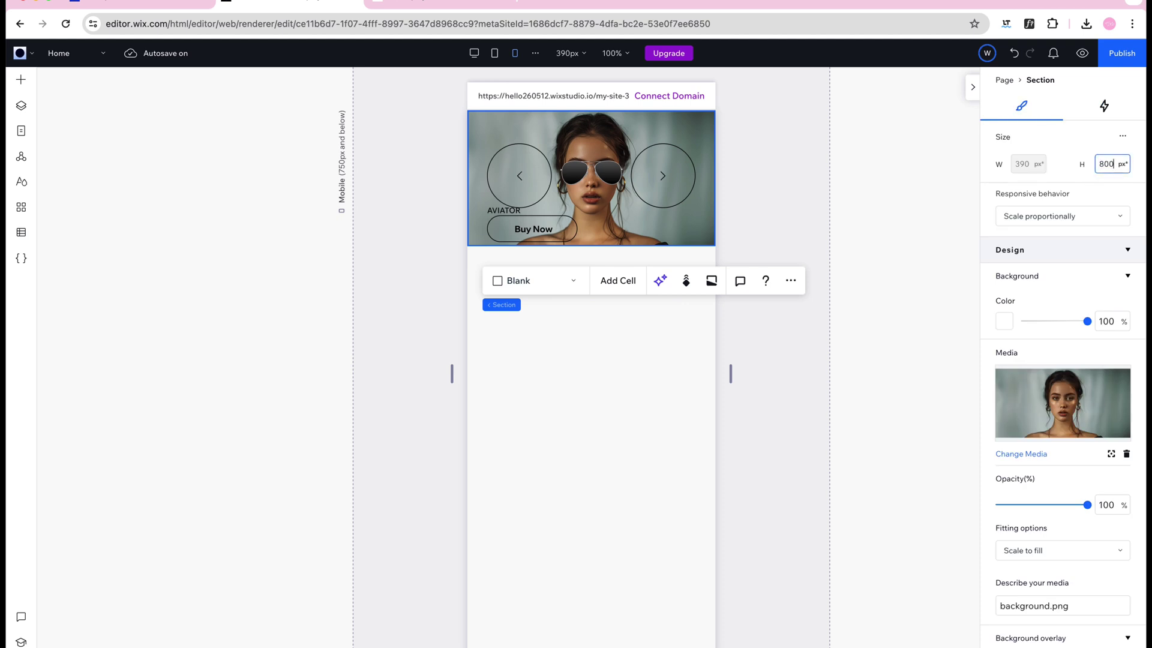
pyautogui.press('Return')
pyautogui.press('Return')
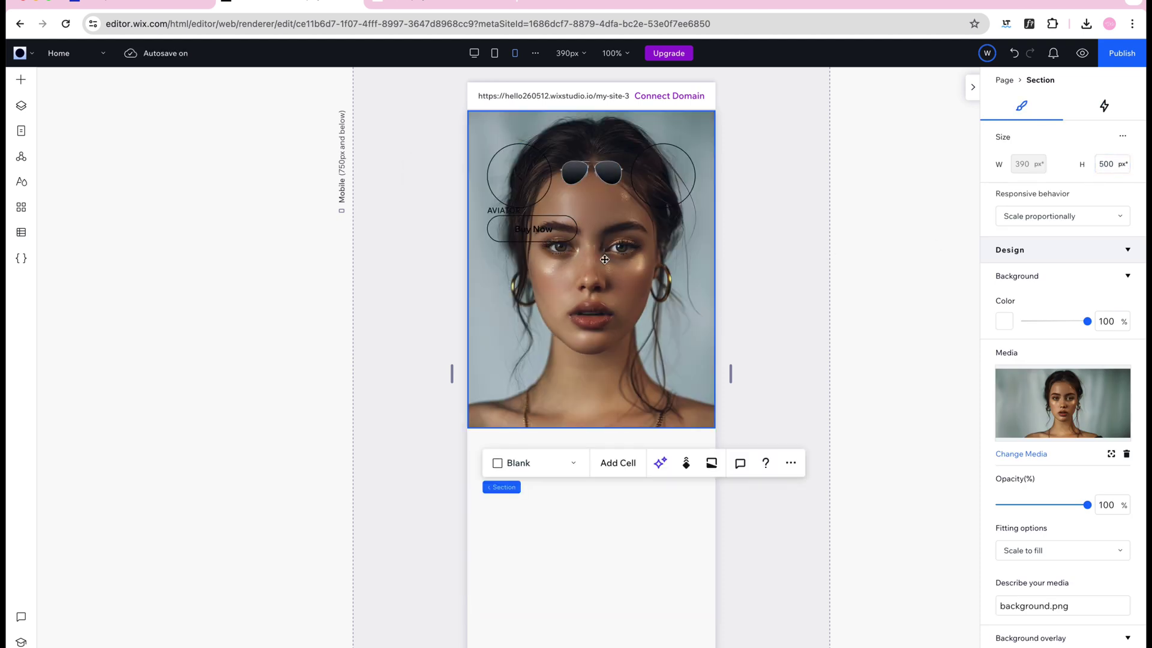
# Step: Move the mobile AVIATOR title and Buy Now button down together to the level of the model's neck
pyautogui.click(528, 281)
pyautogui.click(528, 281)
pyautogui.click(514, 210)
pyautogui.keyDown('shift'); pyautogui.click(530, 235); pyautogui.keyUp('shift')
pyautogui.moveTo(530, 235); pyautogui.dragTo(537, 382)
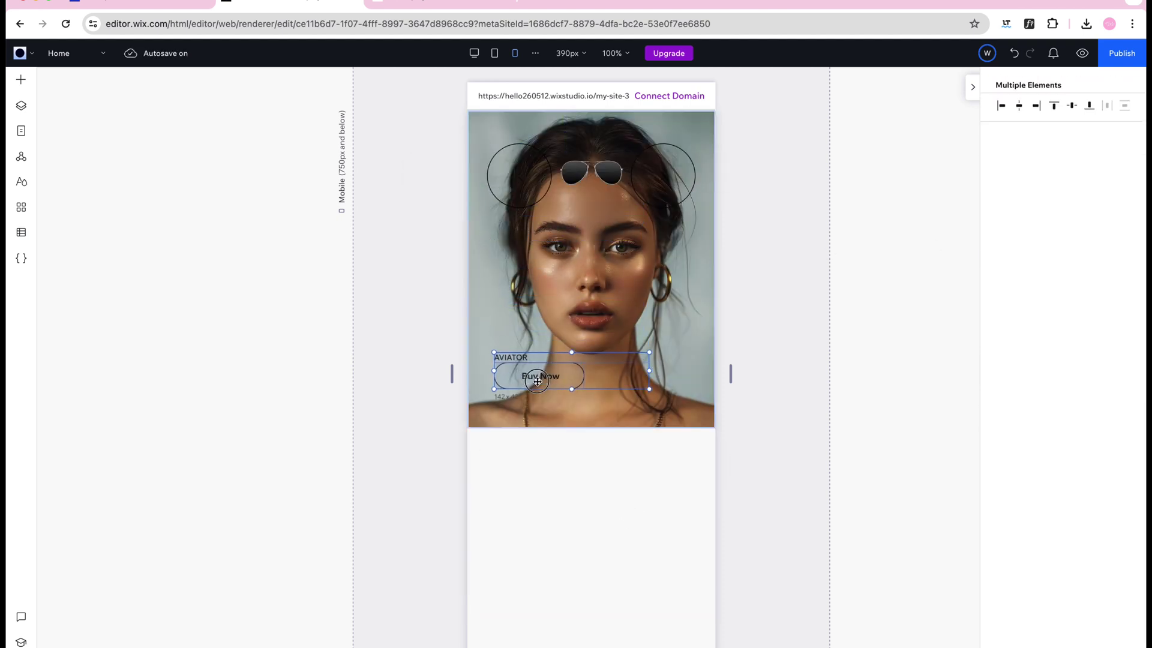
# Step: Shrink the mobile previous-slide button to about 59 by 59 px and move it to about X 26, Y 28 px
pyautogui.scroll(-5, 1047, 550)
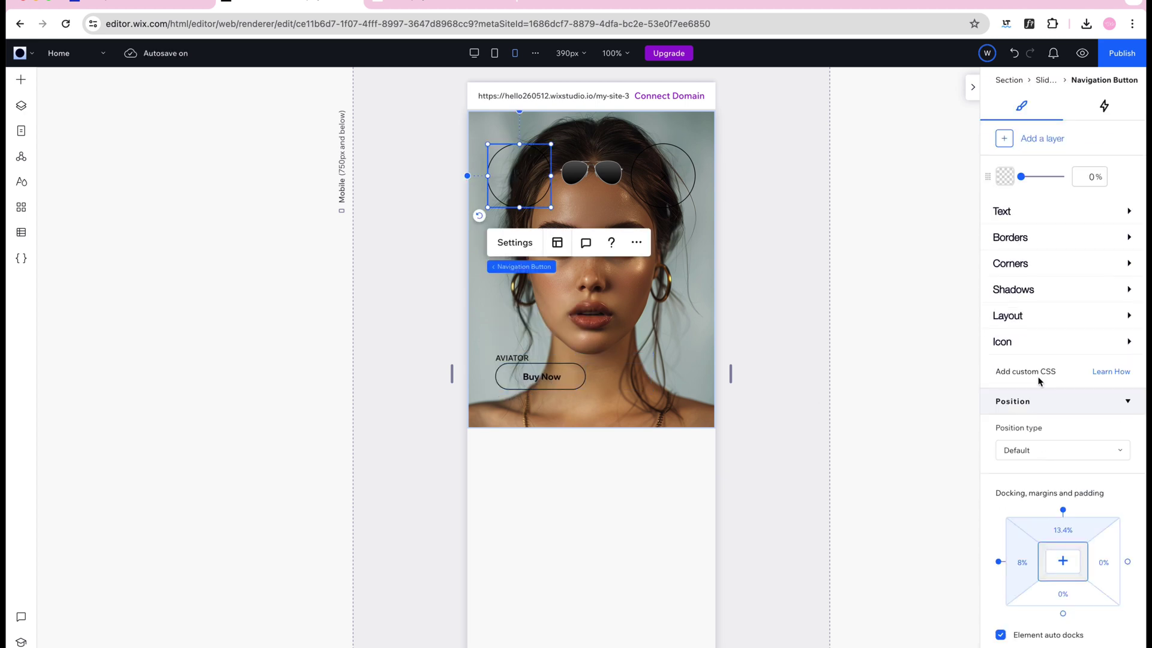
pyautogui.moveTo(489, 146); pyautogui.dragTo(522, 317)
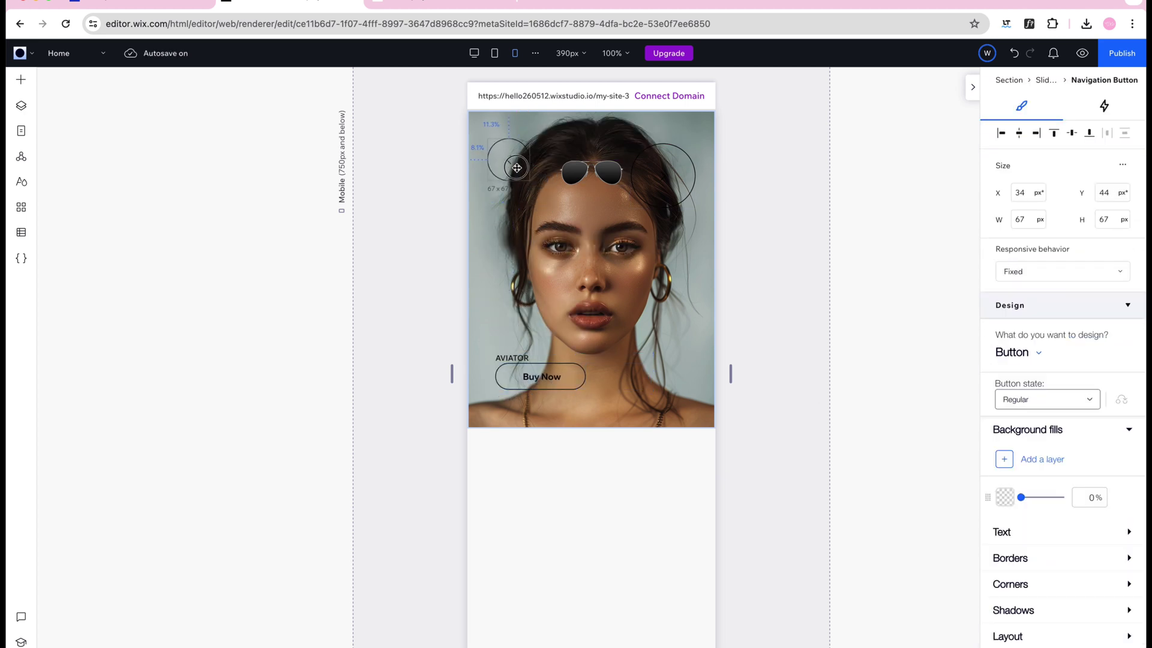
pyautogui.moveTo(552, 169); pyautogui.dragTo(532, 175)
pyautogui.moveTo(517, 162); pyautogui.dragTo(506, 152)
# Step: Shrink the mobile next-slide button to match the previous-slide button and place it level in the slideshow's opposite upper corner
pyautogui.click(639, 199)
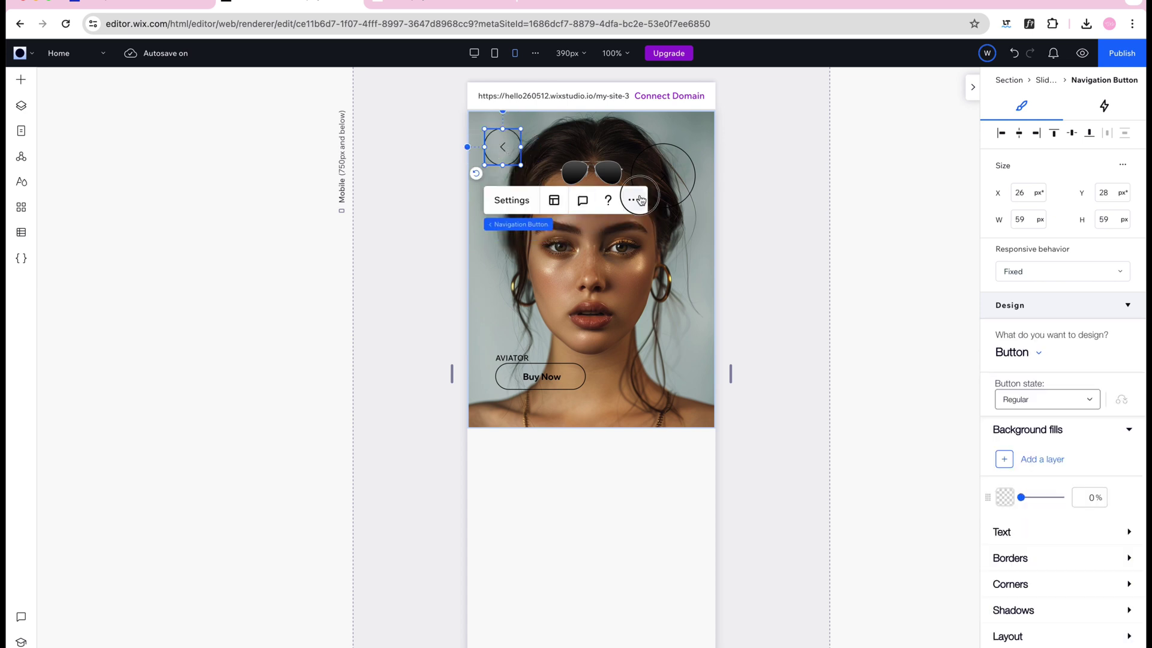
pyautogui.click(633, 200)
pyautogui.click(810, 260)
pyautogui.moveTo(675, 173)
pyautogui.mouseDown()
pyautogui.moveTo(683, 157)
pyautogui.moveTo(665, 166)
pyautogui.mouseUp()
pyautogui.hotkey('ctrl', 'z')
pyautogui.click(695, 246)
# Step: Set the mobile previous-slide button's left margin to 6% and match the next-slide button's right margin to it
pyautogui.click(684, 147)
pyautogui.scroll(-5, 1080, 453)
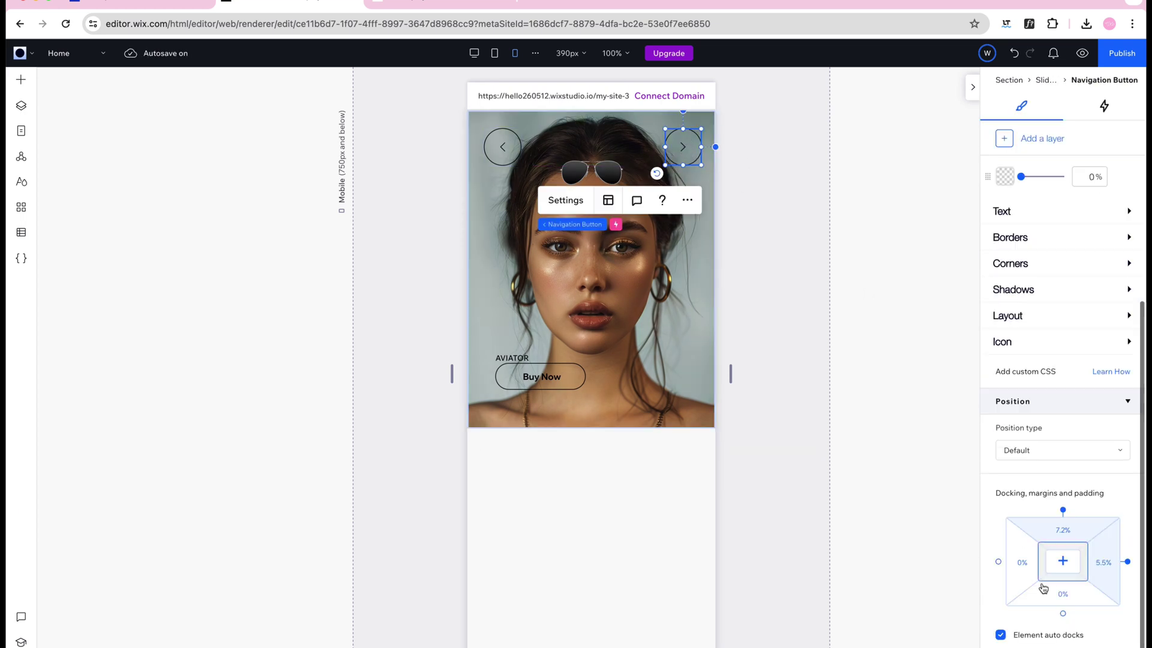
pyautogui.click(502, 144)
pyautogui.click(1022, 562)
pyautogui.write('6')
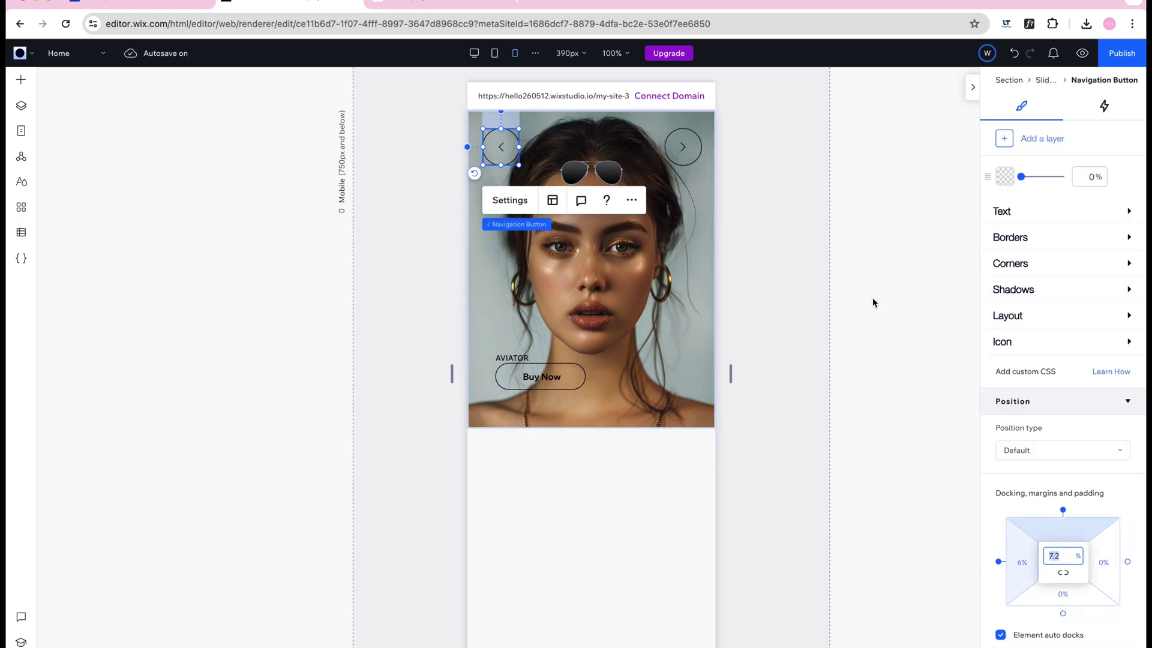
pyautogui.press('Escape')
pyautogui.click(683, 146)
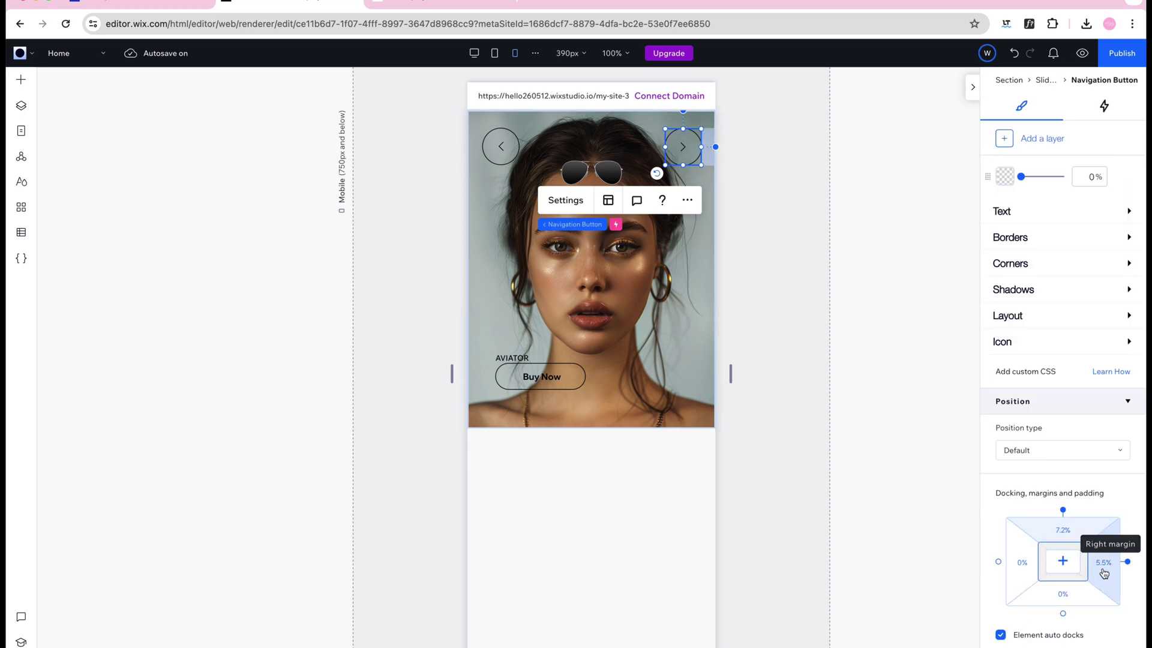
pyautogui.click(918, 317)
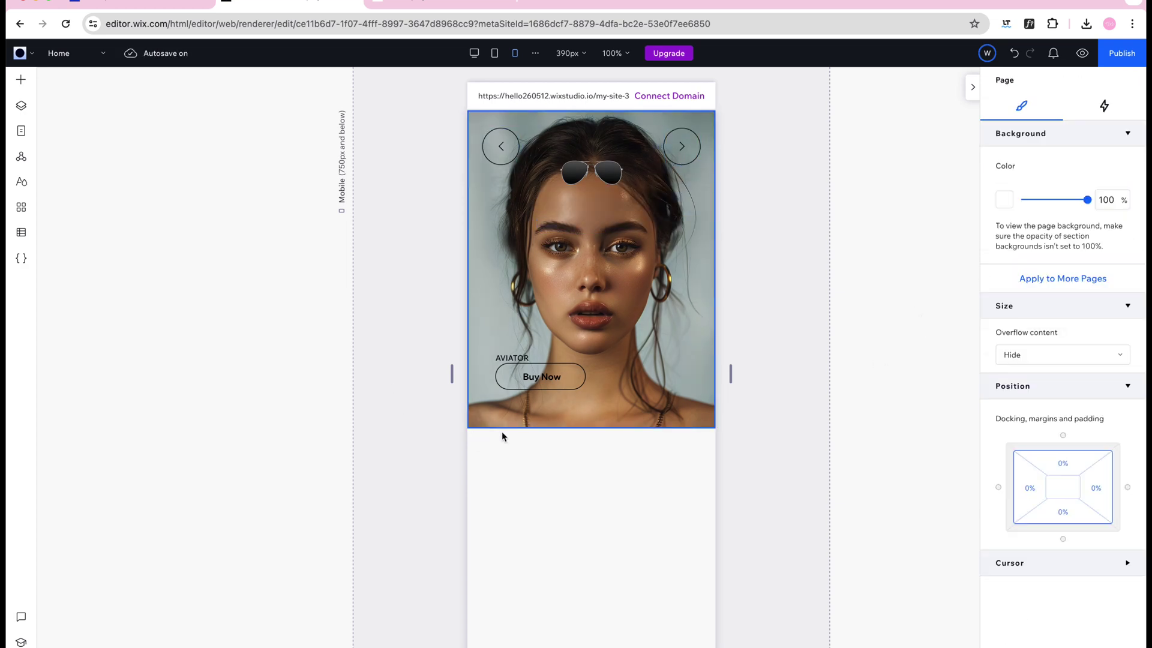
# Step: Move the mobile AVIATOR title slightly up to leave a gap above the Buy Now button
pyautogui.click(513, 359)
pyautogui.click(514, 359)
pyautogui.moveTo(514, 358); pyautogui.dragTo(514, 348)
pyautogui.click(410, 413)
# Step: Enlarge the mobile aviator sunglasses image to about 238 by 85 px and place it over the model's eyes at about X 76, Y 180 px
pyautogui.click(597, 180)
pyautogui.click(597, 180)
pyautogui.click(597, 180)
pyautogui.moveTo(558, 184); pyautogui.dragTo(473, 240)
pyautogui.moveTo(587, 194); pyautogui.dragTo(633, 260)
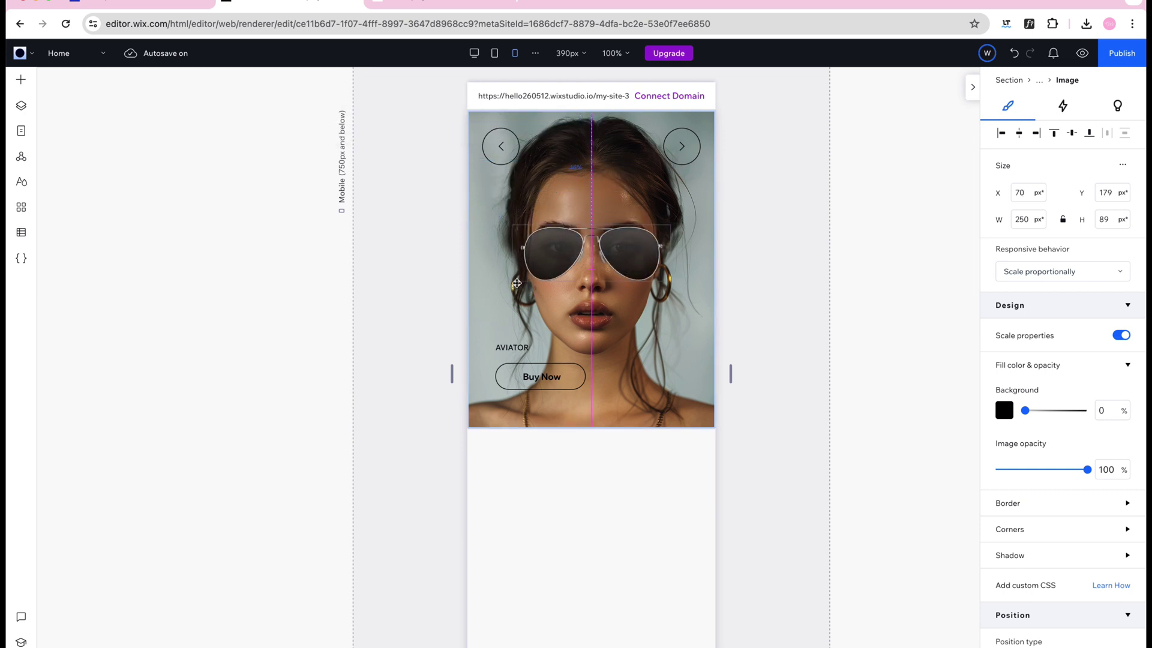
pyautogui.moveTo(515, 282); pyautogui.dragTo(547, 253)
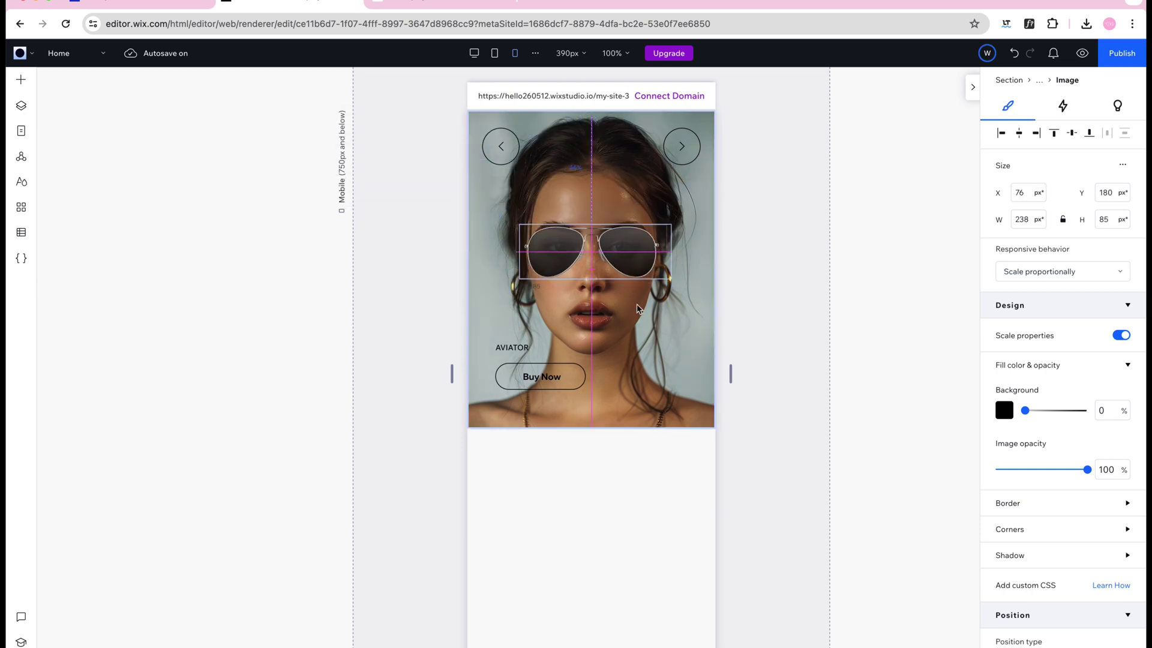
pyautogui.click(787, 192)
pyautogui.click(701, 248)
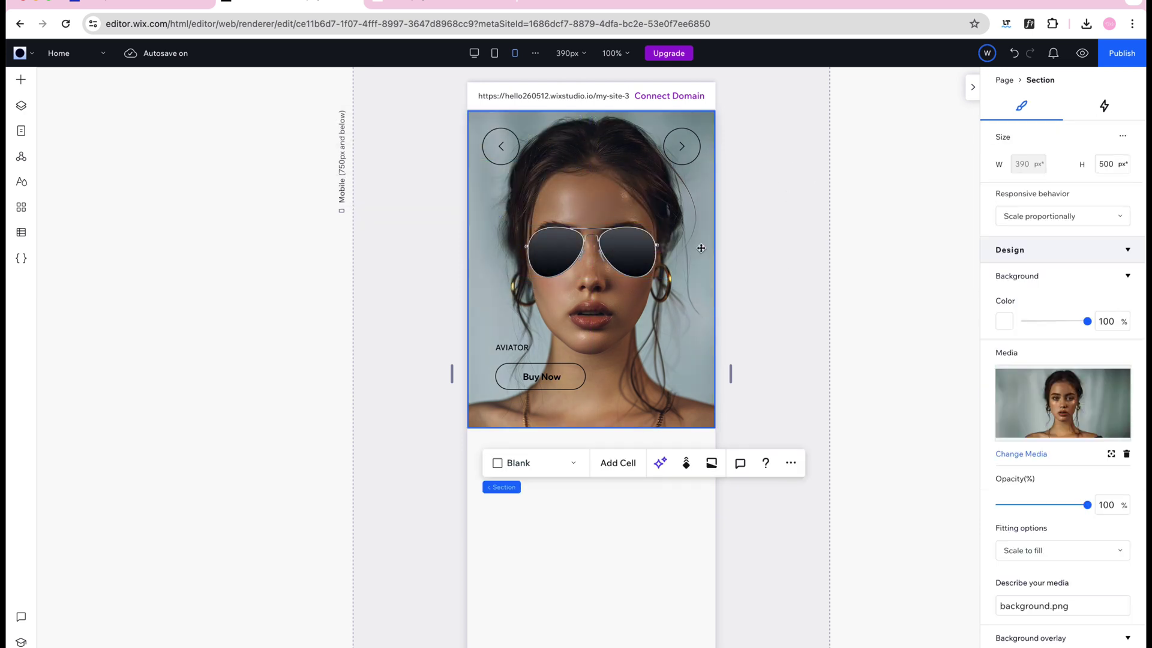
# Step: Switch to the live my-site-3 page and step through its sunglasses slides with the next-slide button
pyautogui.click(1042, 167)
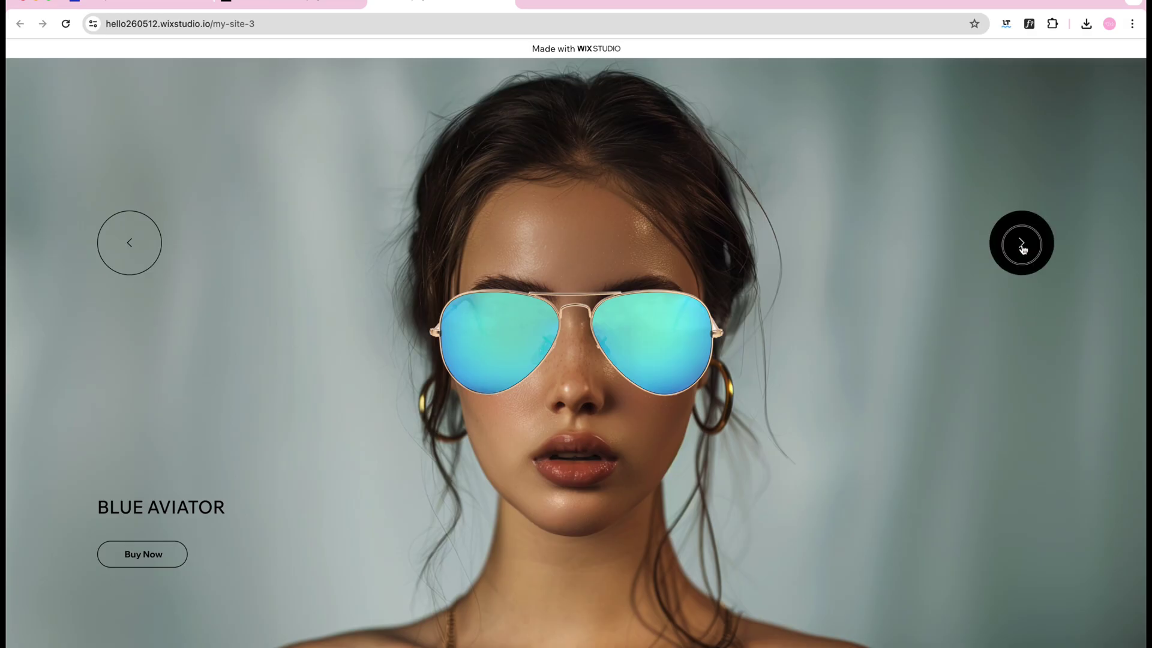
pyautogui.click(1023, 248)
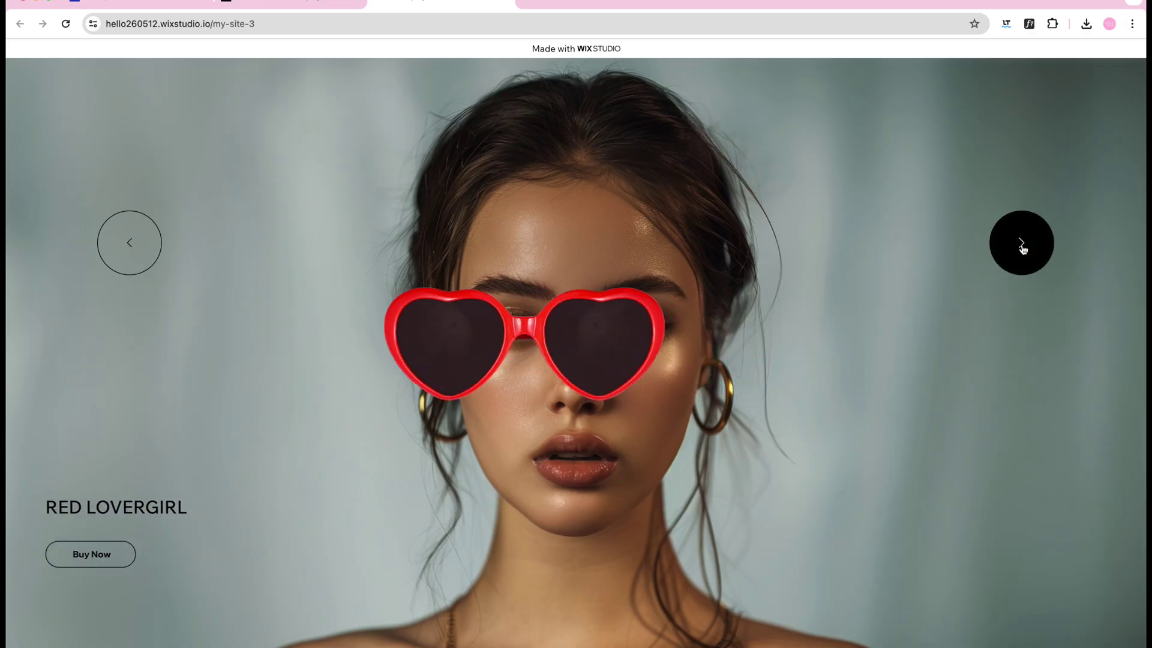
pyautogui.click(1023, 249)
pyautogui.click(1023, 248)
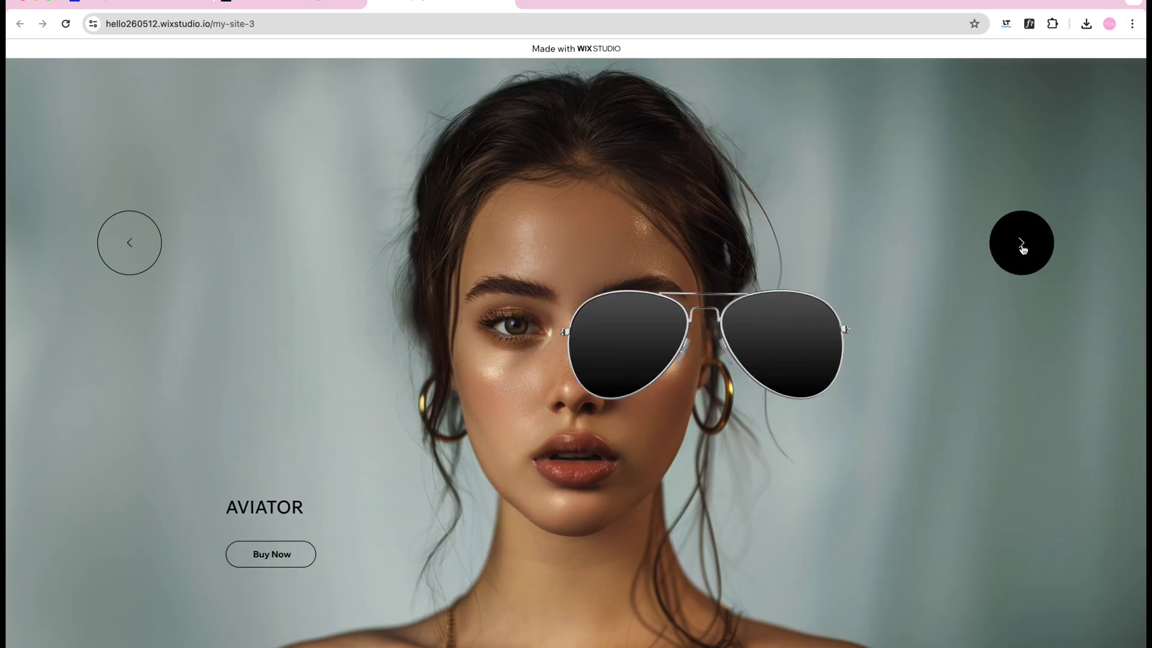
pyautogui.click(1024, 249)
pyautogui.click(1023, 248)
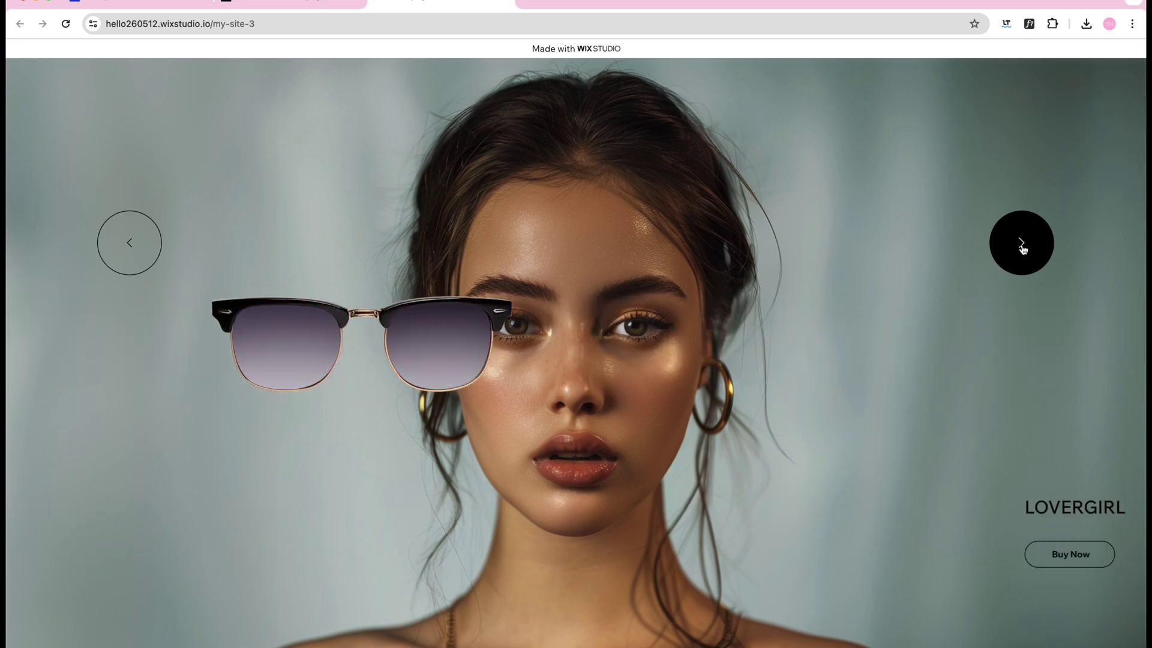